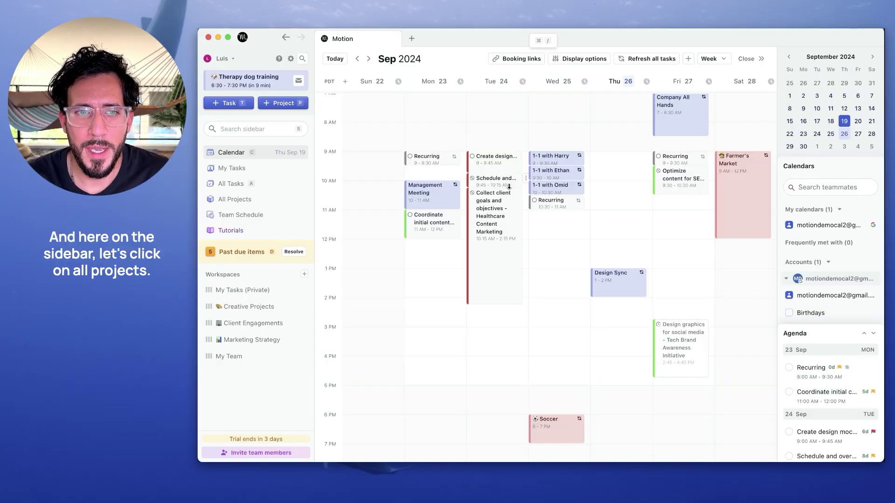
- Switch to the All Projects Gantt view and start creating a new project
left_click(269, 198)
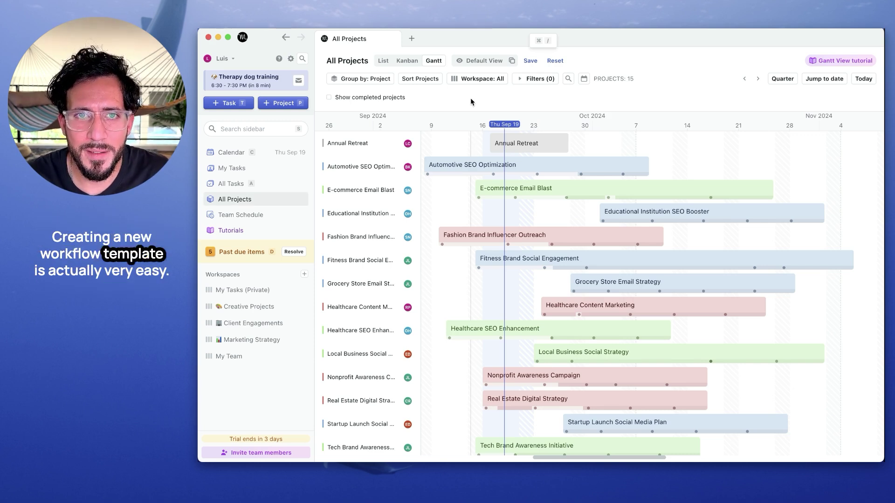
left_click(278, 107)
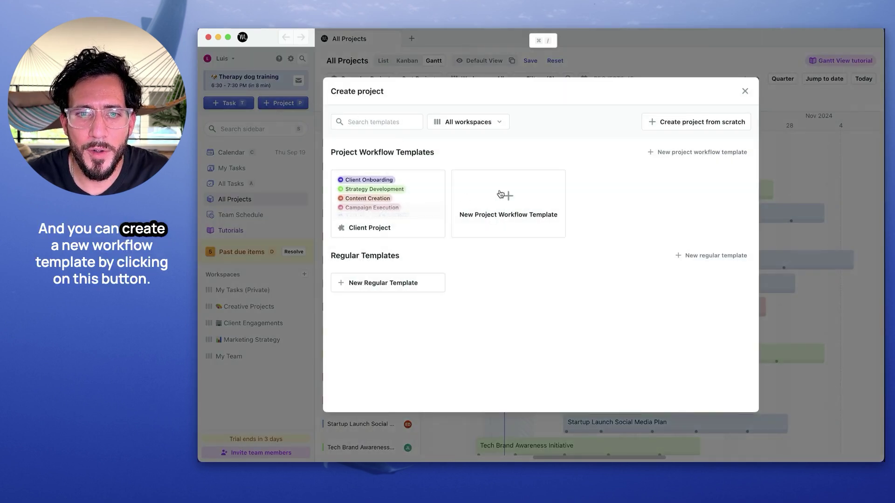
- Create a blank project workflow template from scratch in the Client Engagements workspace
left_click(499, 233)
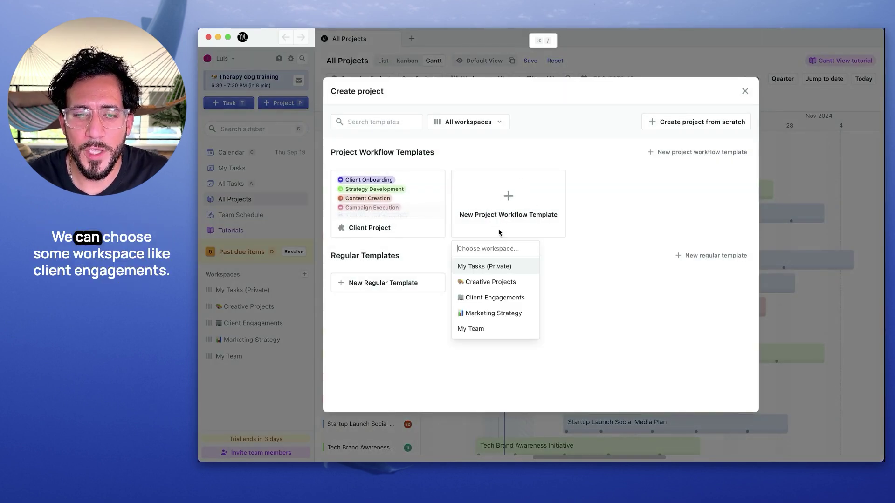
left_click(506, 300)
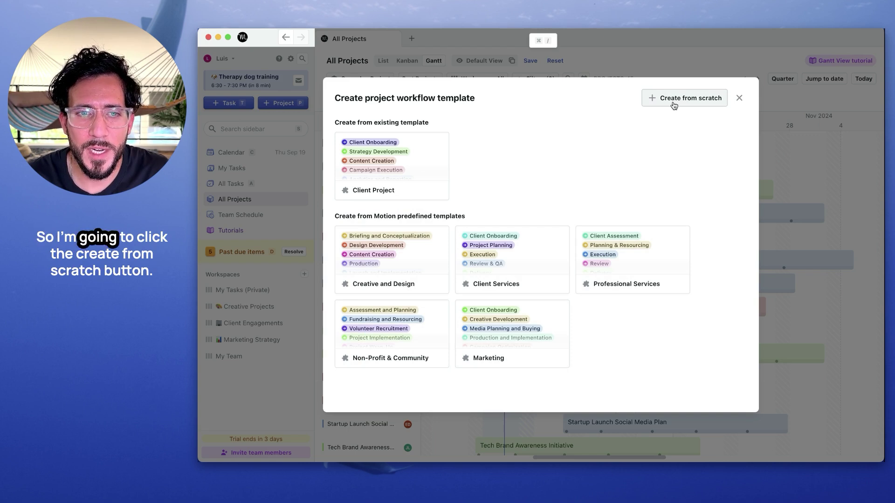
left_click(674, 99)
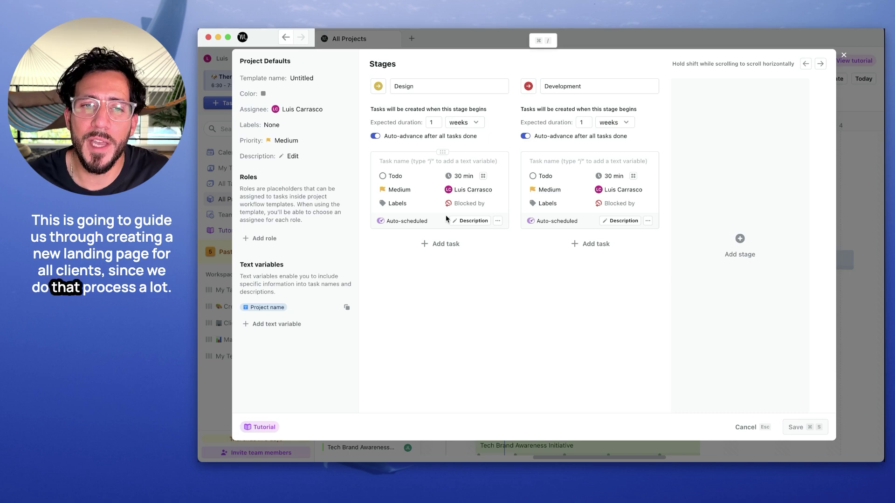
- Name the template 'Landing Page for Clients' and give it a blue colour
left_click(305, 78)
type("Landing Page for Clients")
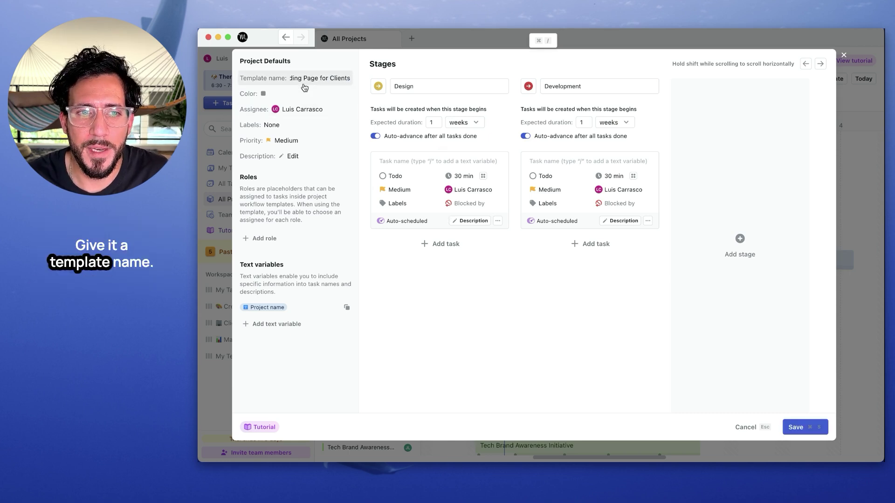
left_click(278, 94)
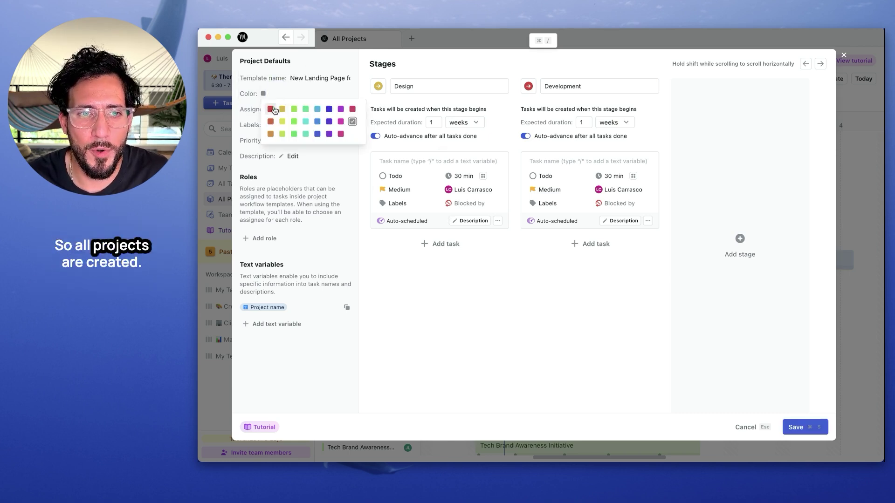
left_click(317, 122)
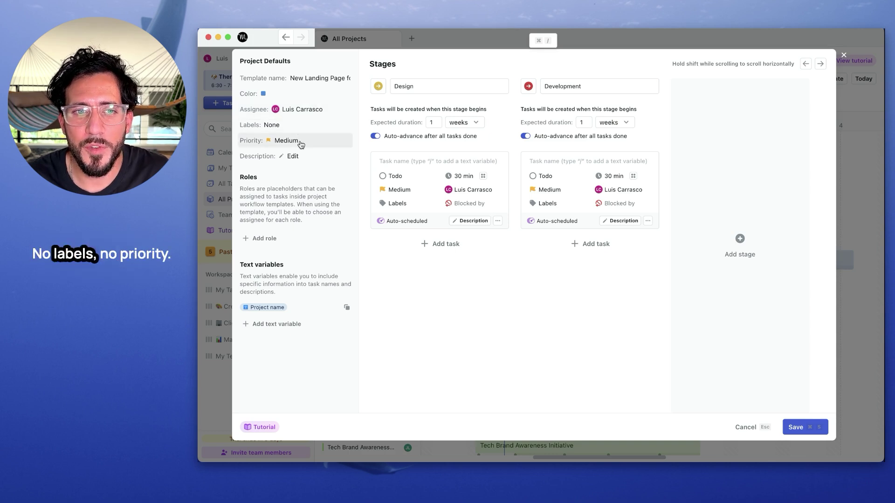
- Begin a checklist in the template description, then close the description editor
left_click(296, 158)
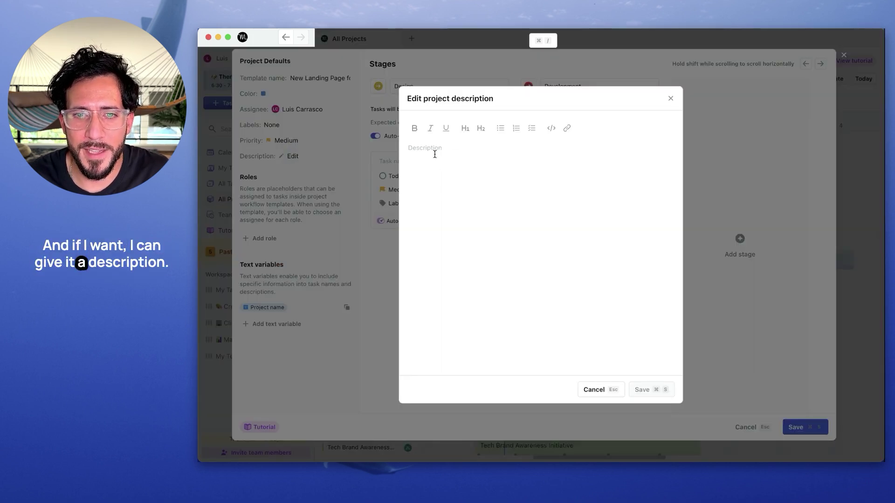
left_click(470, 178)
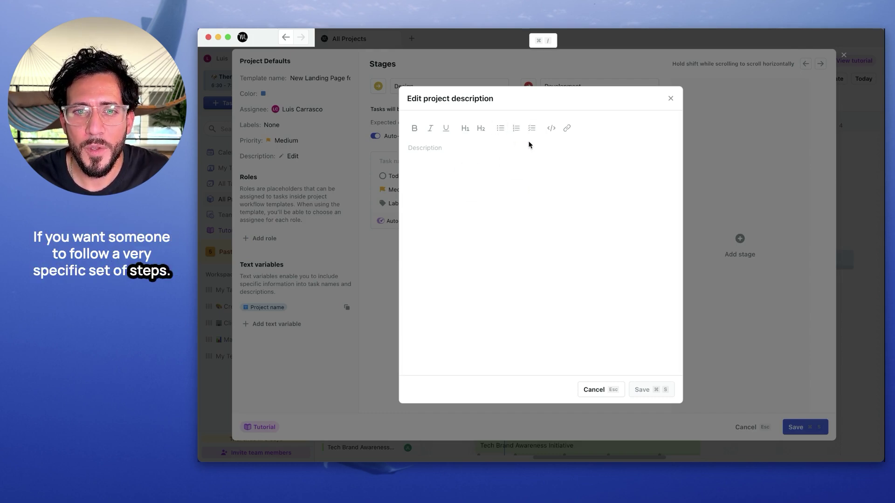
left_click(512, 161)
key("super+s")
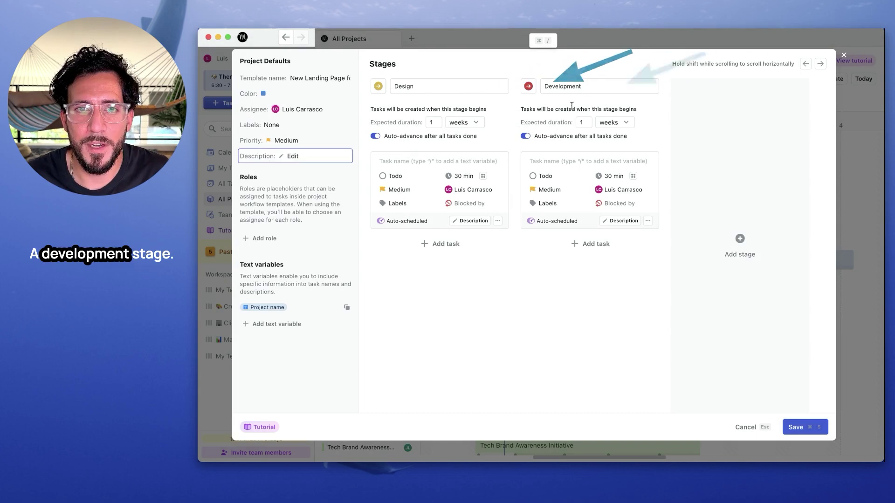
- Add a third stage named 'Publish' after Development
left_click(706, 109)
triple_click(602, 84)
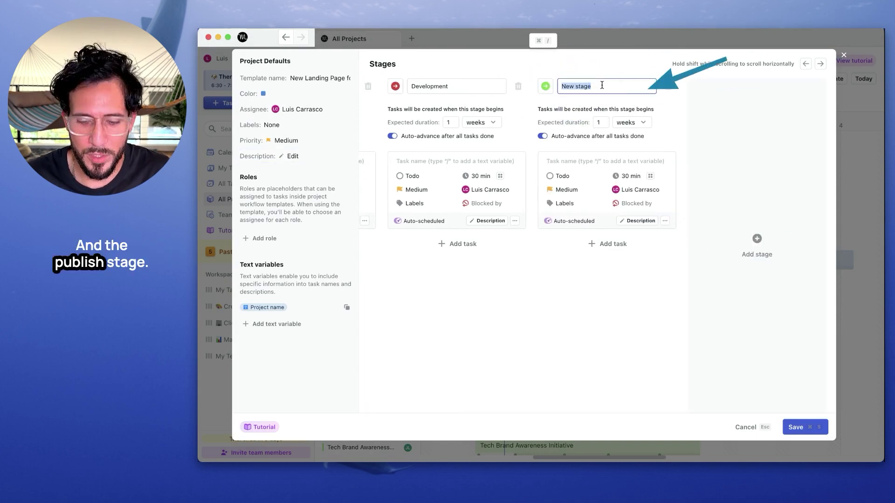
type("Publish")
scroll(450, 120, "left", 3)
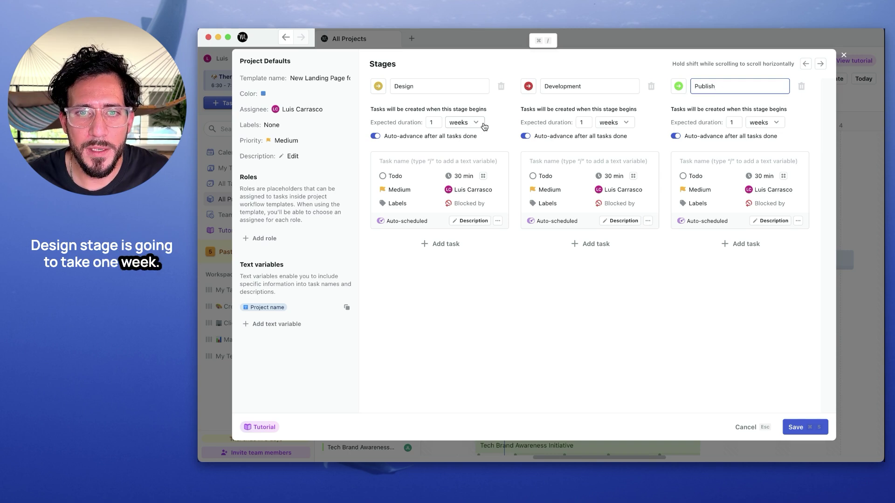
- Set the Development stage to 2 weeks and the Publish stage to 3 days
left_click(590, 123)
key("BackSpace")
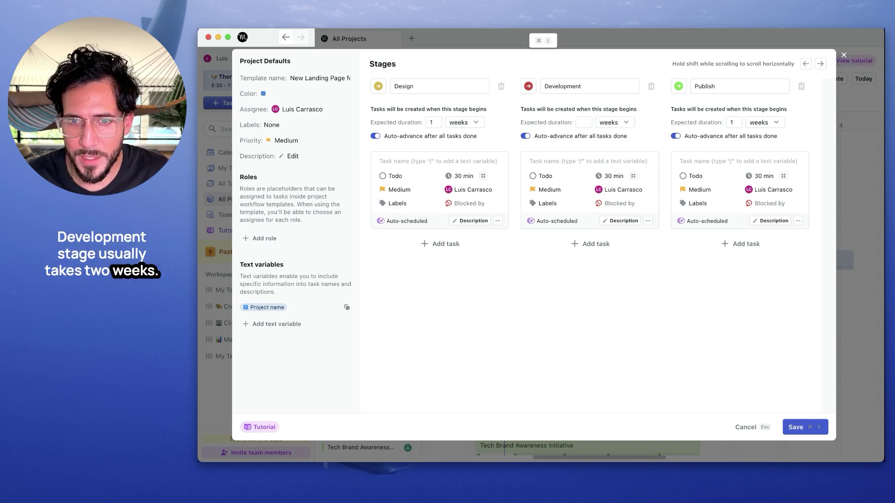
type("2")
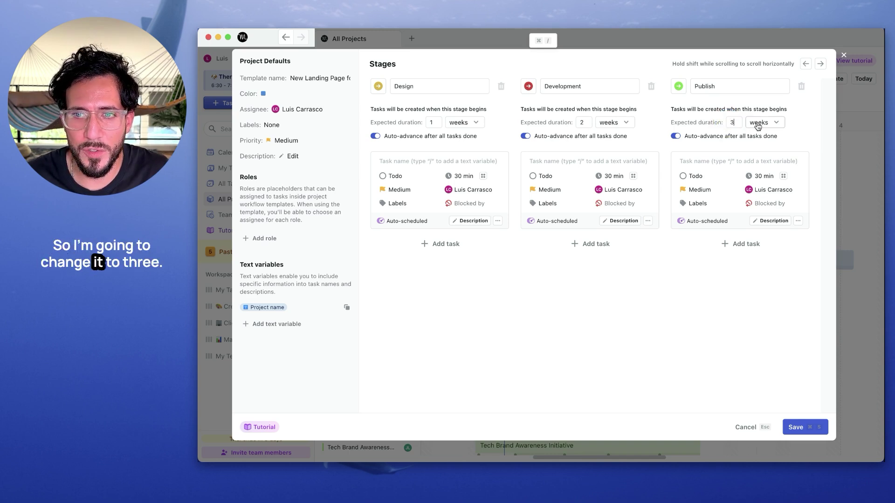
left_click(758, 124)
left_click(771, 146)
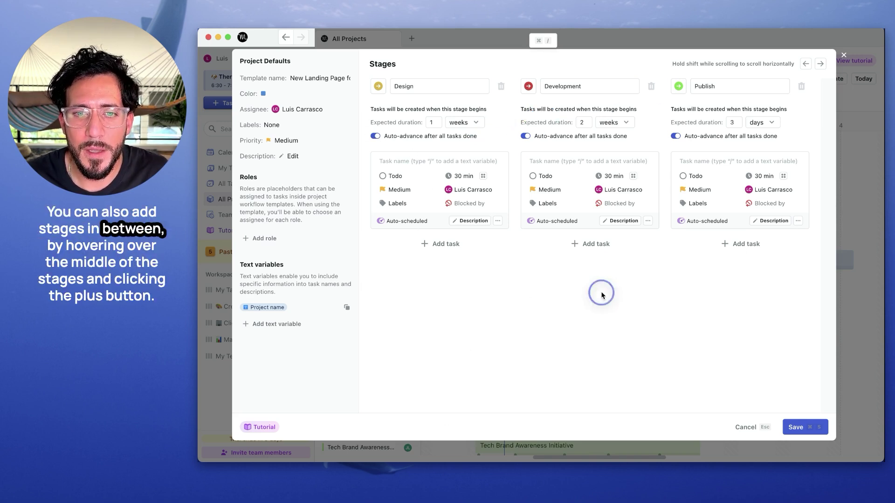
mouse_move(518, 258)
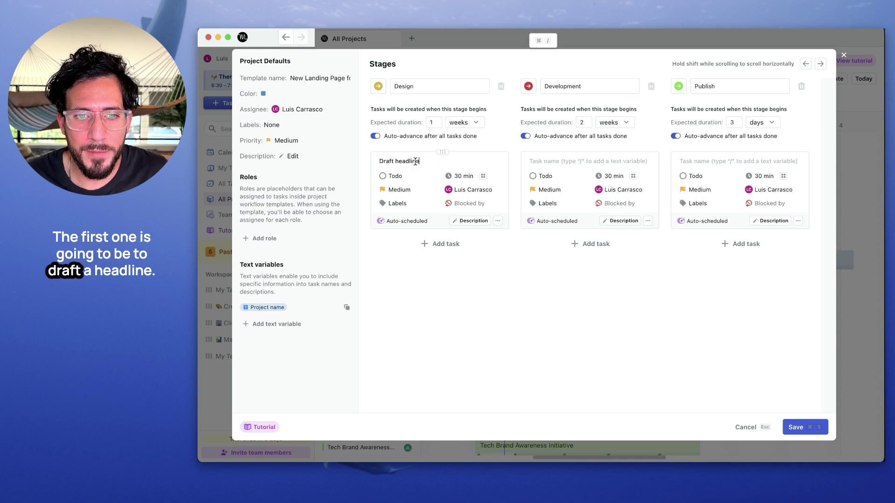
- Add 'Writing copy' and 'Write testimonials' tasks to the Design stage
left_click(415, 244)
type("Writing copy")
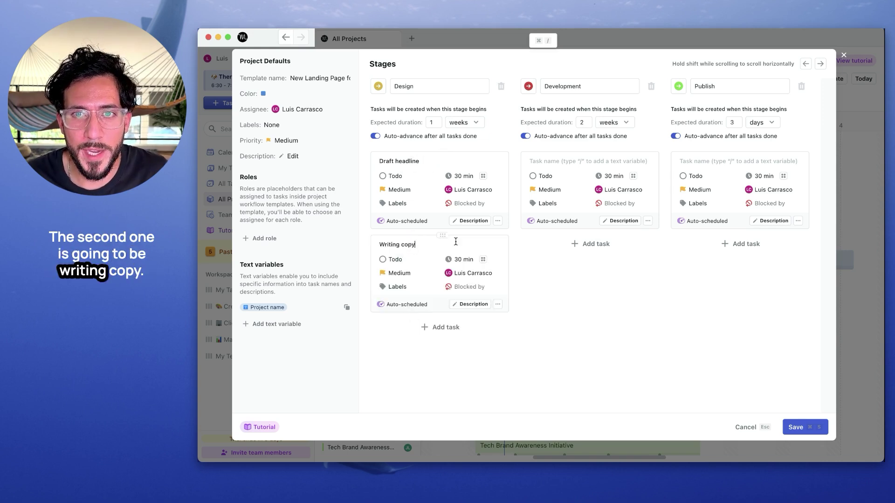
left_click(426, 327)
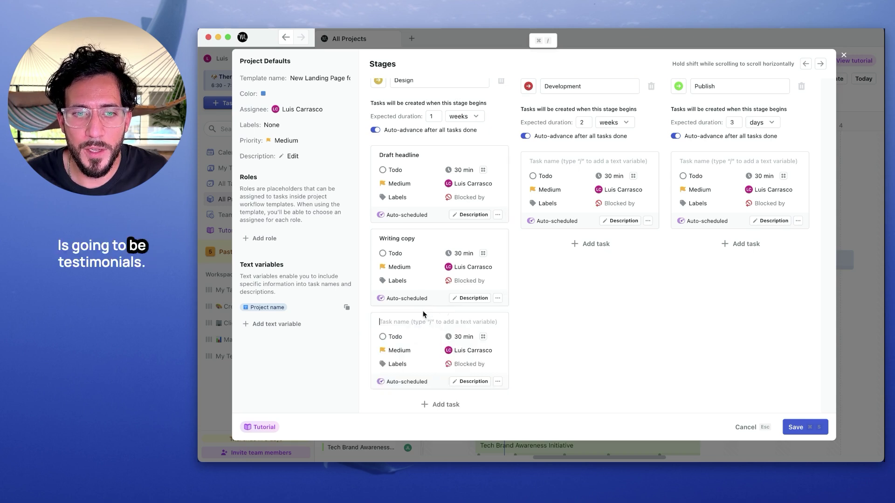
type("Write testimonials")
scroll(464, 310, "up", 1)
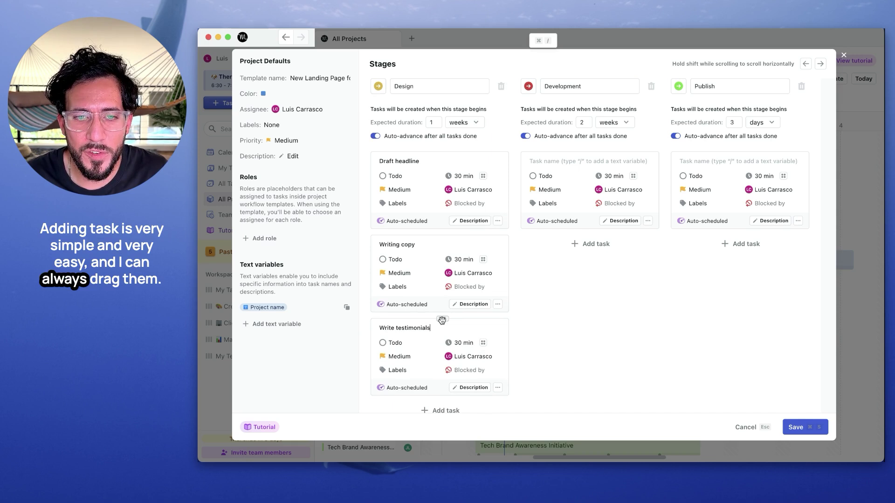
mouse_move(442, 320)
left_mouse_down()
mouse_move(441, 231)
mouse_move(442, 322)
left_mouse_up()
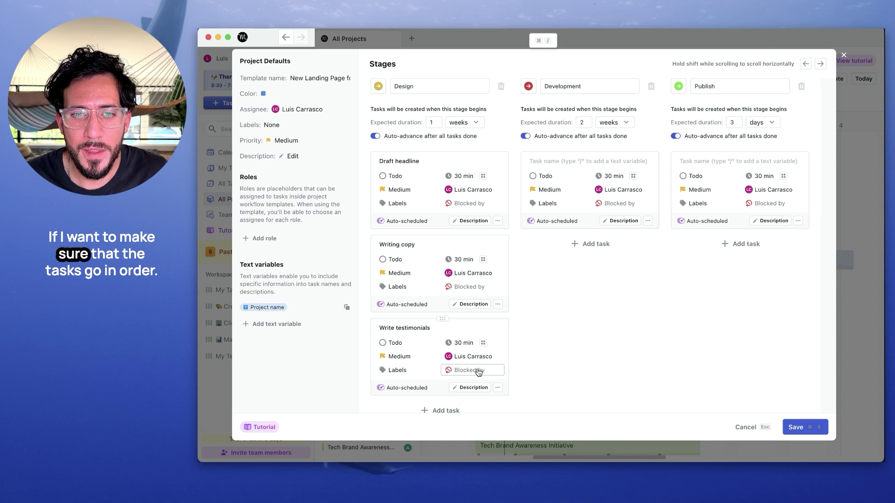
- Make Writing copy blocked by Draft headline and Write testimonials blocked by Writing copy
left_click(469, 286)
left_click(471, 316)
left_click(468, 370)
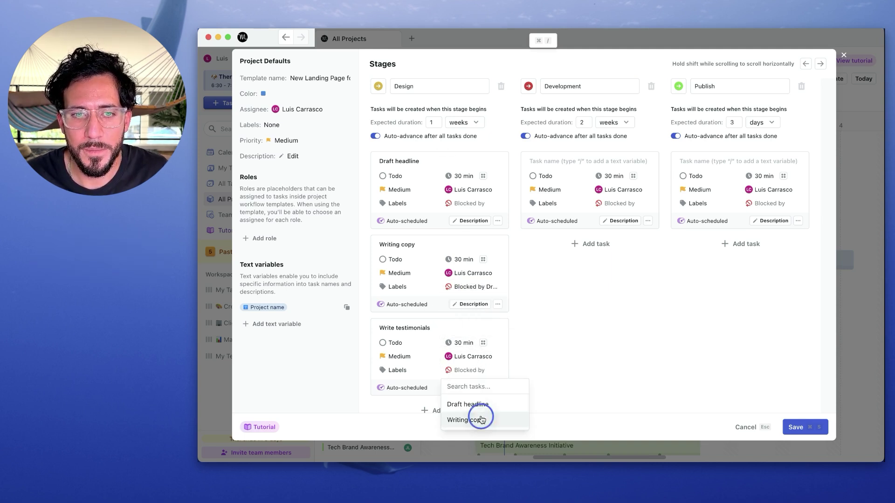
left_click(481, 416)
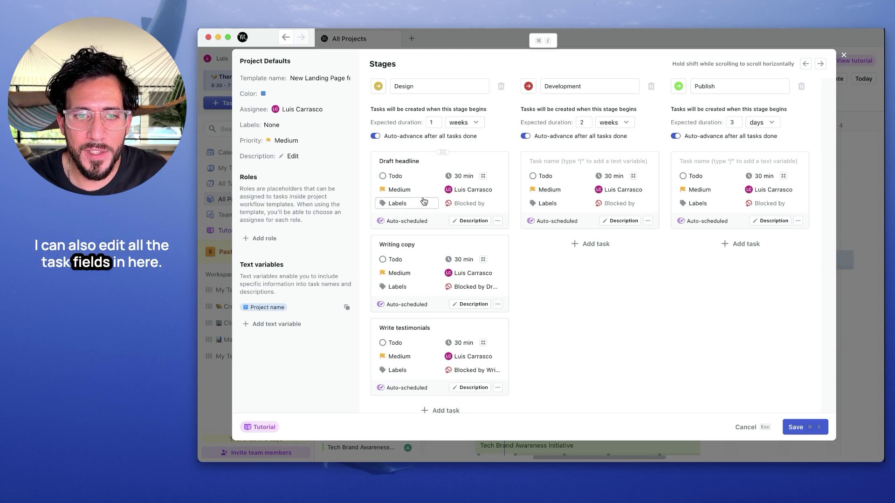
left_click(463, 304)
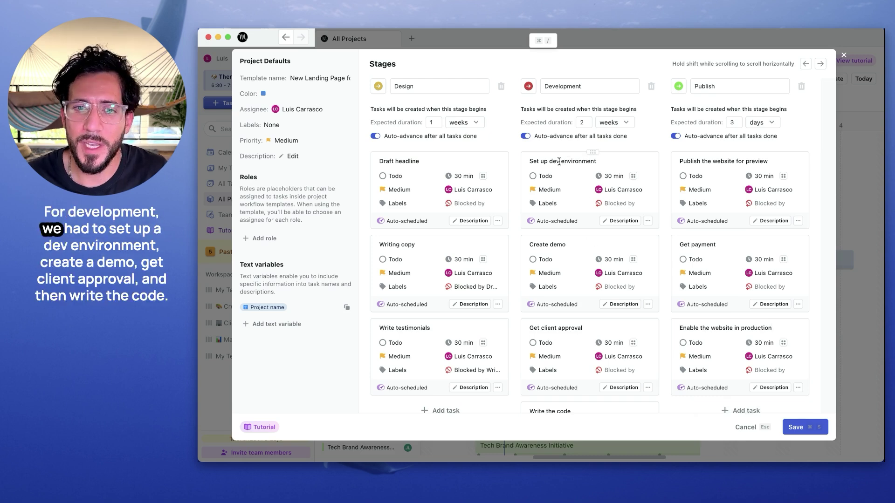
- Scroll through the Development and Publish stage task columns
scroll(582, 233, "down", 3)
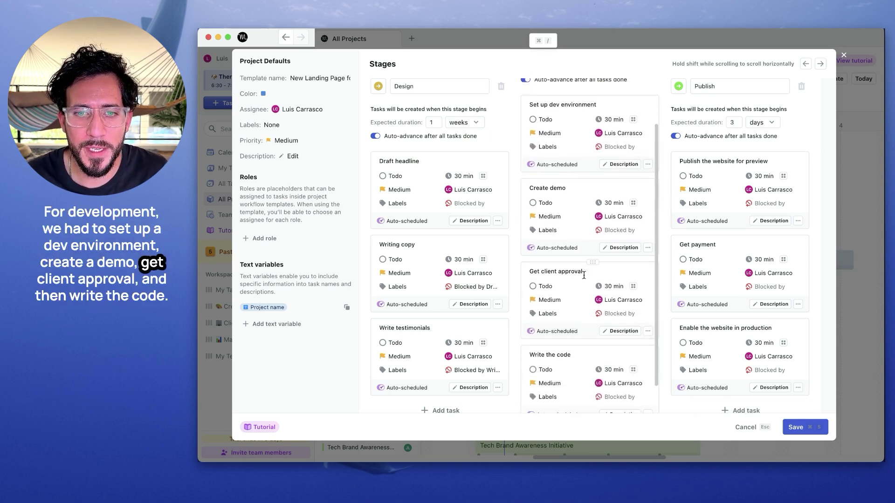
scroll(584, 332, "down", 2)
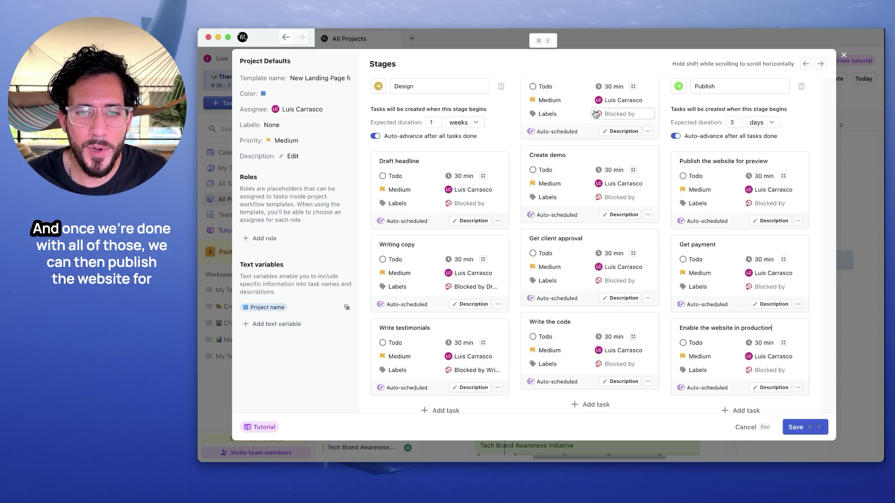
scroll(596, 337, "up", 5)
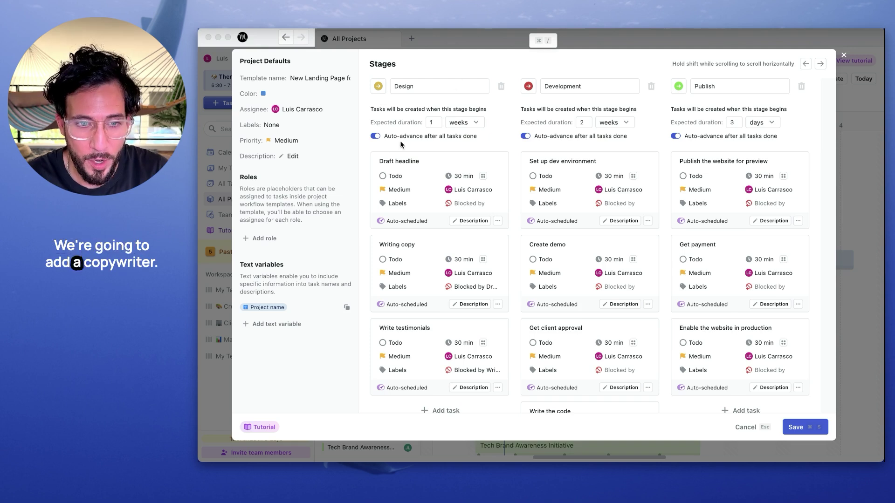
- Add Copywriter, Designer, Engineer and Account Executive roles to the template
left_click(283, 238)
type("Copywriter")
key("Return")
type("Designer")
key("Return")
type("Engineer")
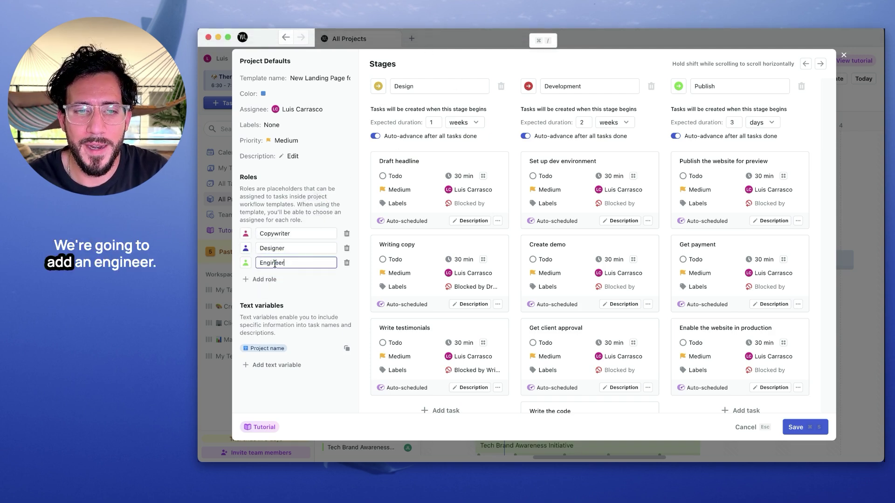
key("Return")
type("Account Executive")
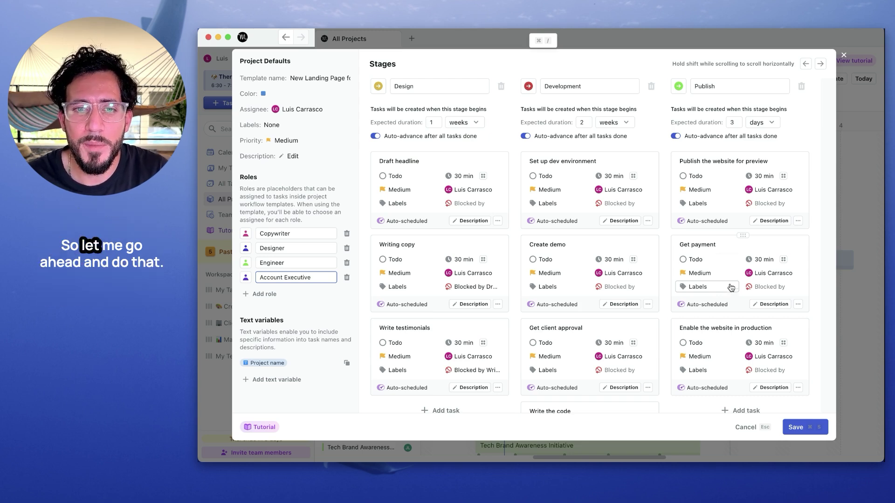
- Assign the stage tasks to their roles, starting with Draft headline to Copywriter
left_click(466, 189)
left_click(469, 277)
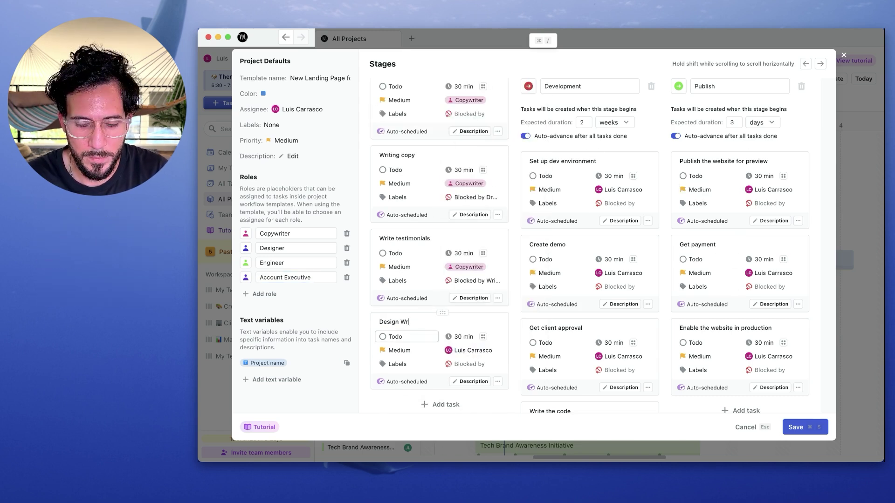
left_click(773, 190)
left_click(769, 221)
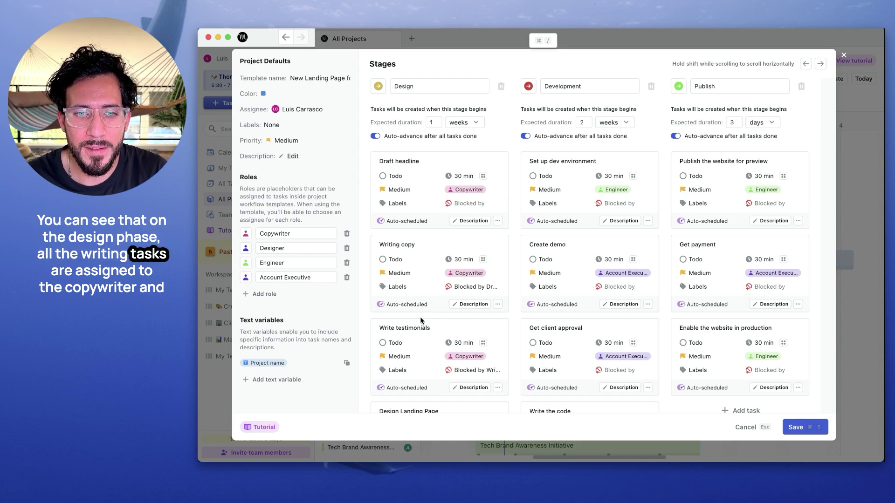
scroll(420, 338, "down", 2)
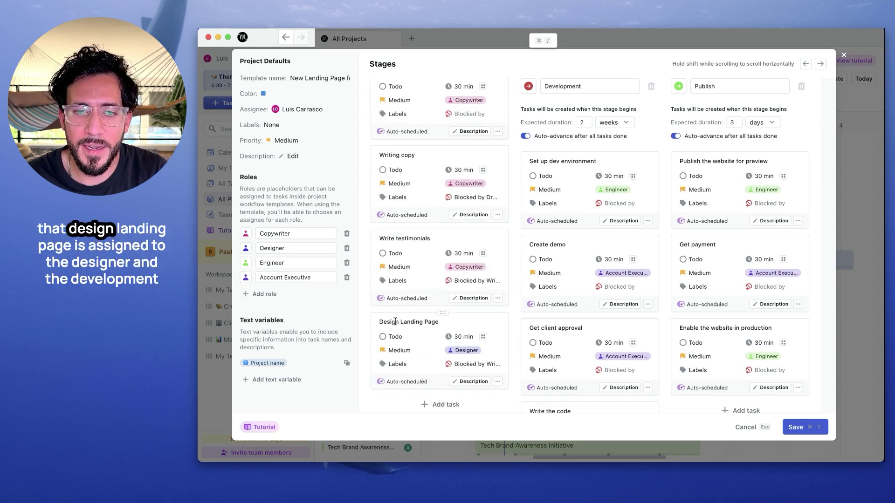
scroll(474, 356, "up", 2)
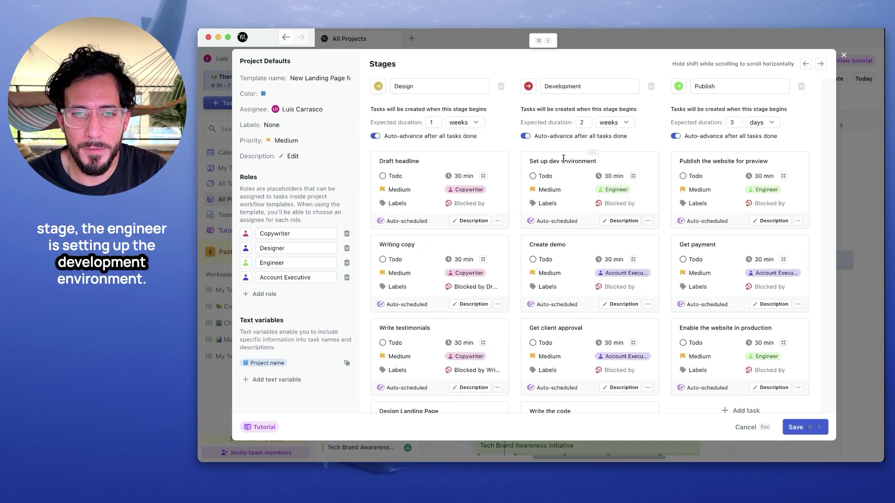
scroll(578, 191, "down", 1)
scroll(578, 192, "down", 1)
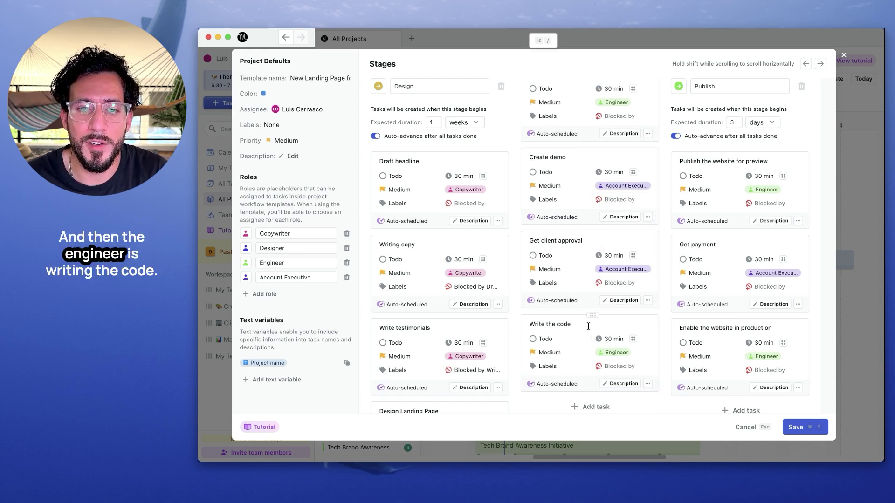
scroll(588, 326, "up", 2)
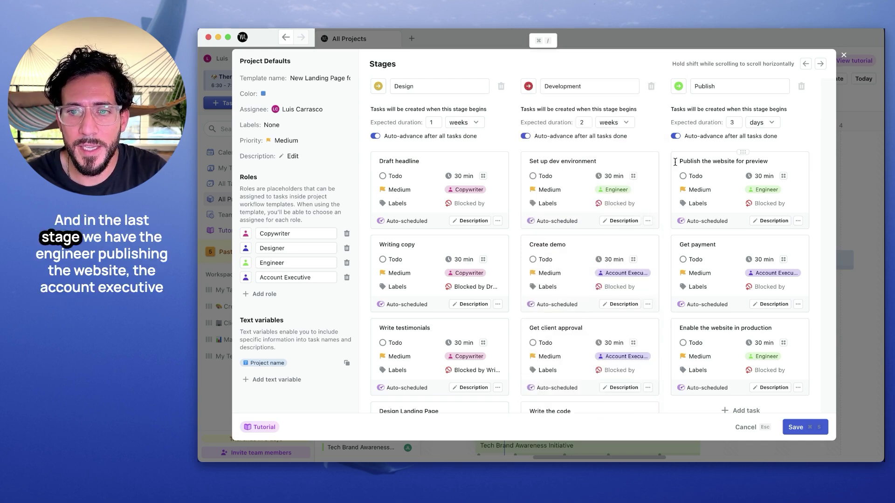
scroll(761, 174, "right", 1)
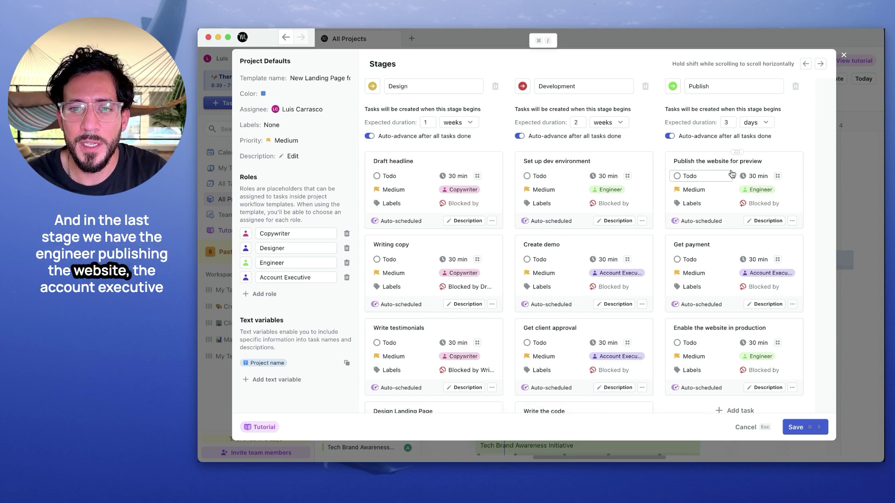
- Set Draft headline to 1 hour and Writing copy to 4 hours
scroll(729, 255, "left", 1)
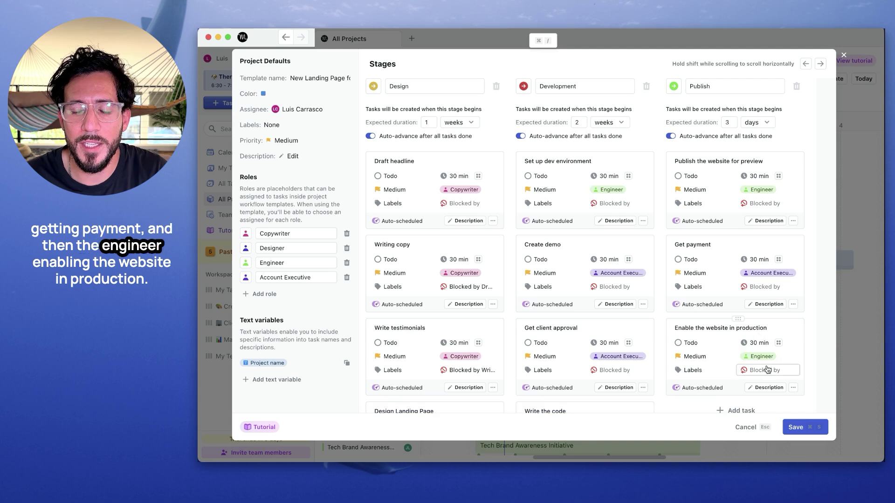
scroll(531, 215, "left", 1)
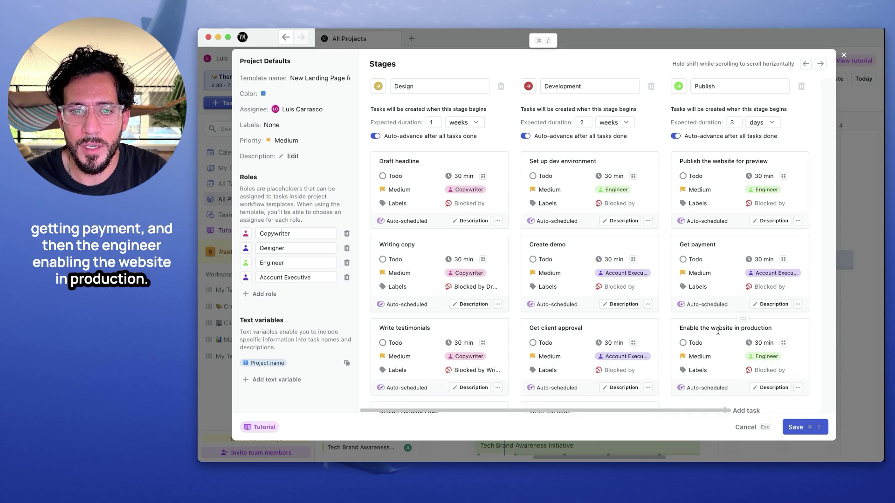
left_click(465, 177)
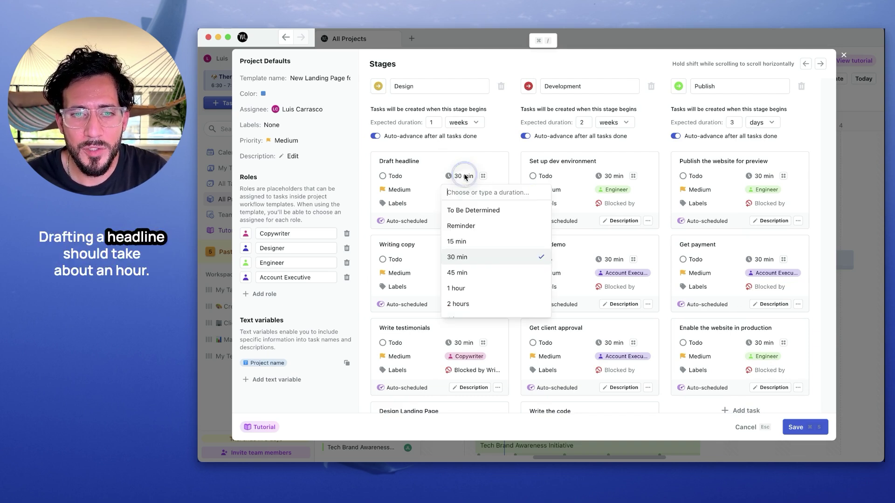
left_click(485, 296)
left_click(464, 260)
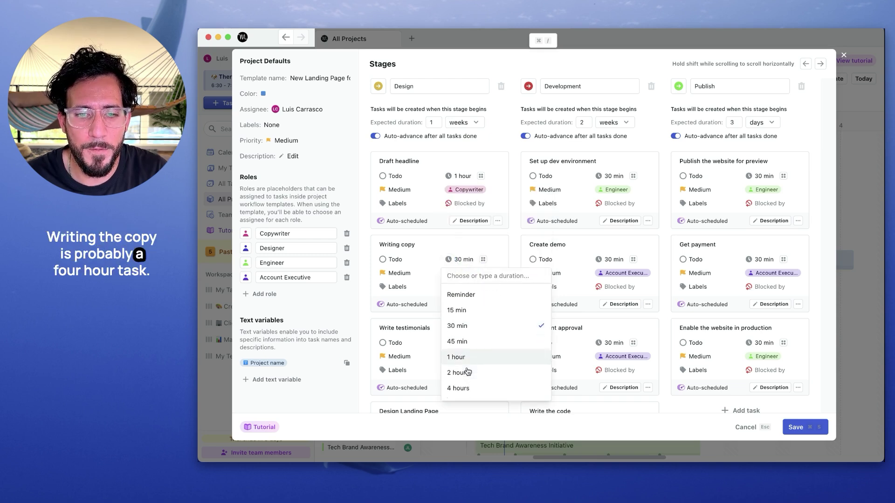
left_click(468, 381)
- Set Write testimonials to 4 hours and Design Landing Page to 8 hours in 2-hour chunks
scroll(468, 381, "down", 2)
left_click(462, 286)
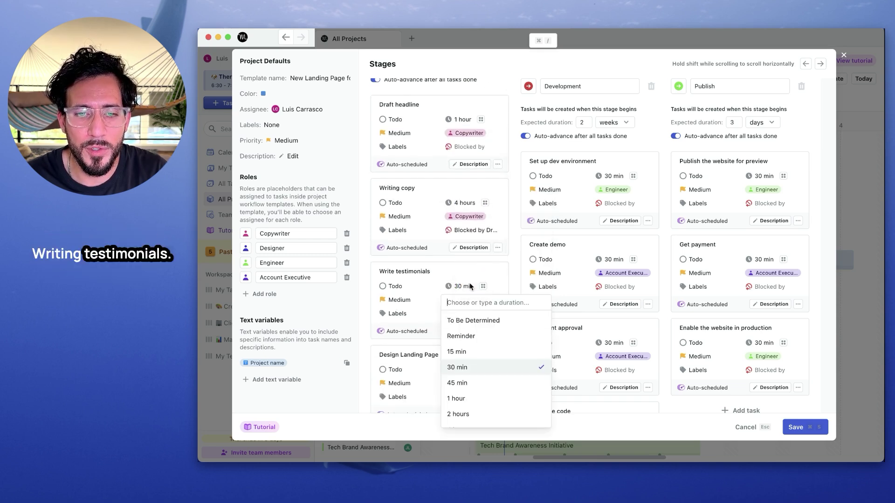
left_click(480, 391)
scroll(461, 354, "down", 1)
left_click(458, 336)
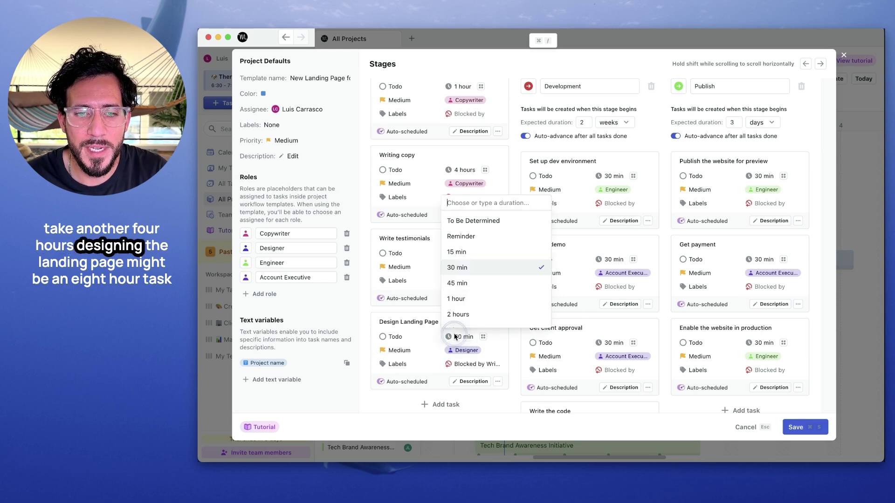
scroll(466, 303, "down", 2)
left_click(473, 303)
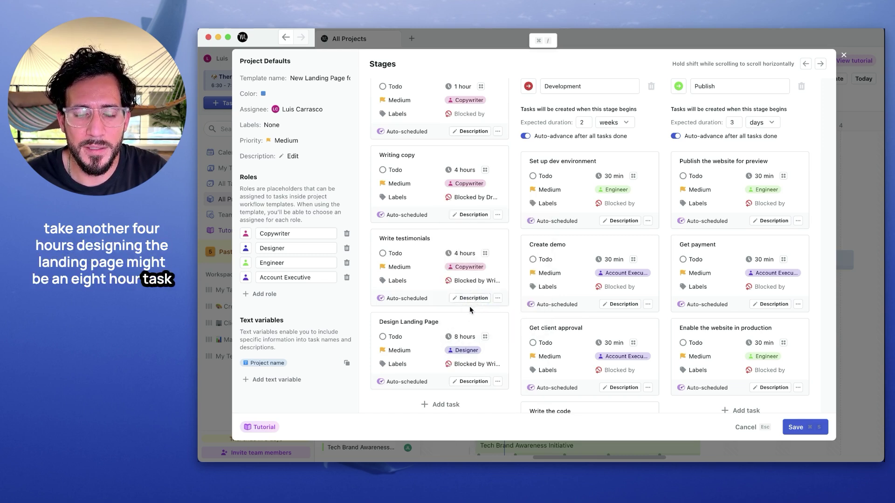
left_click(485, 337)
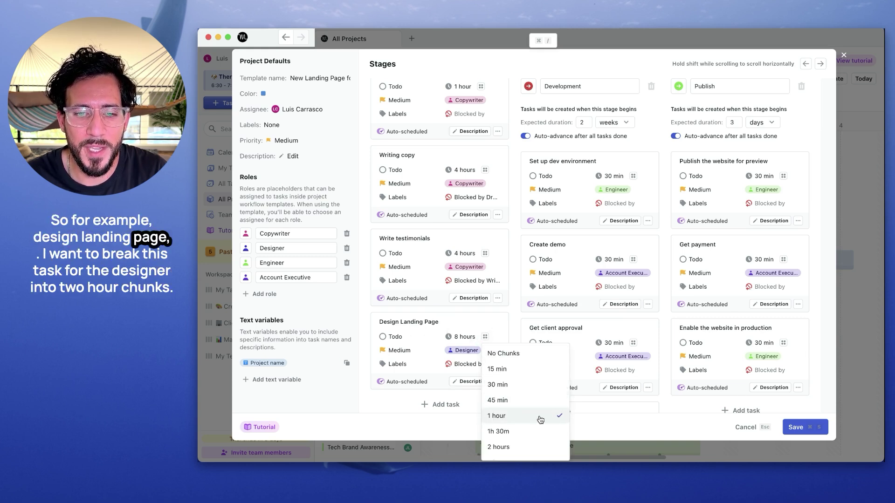
scroll(526, 436, "down", 1)
left_click(524, 436)
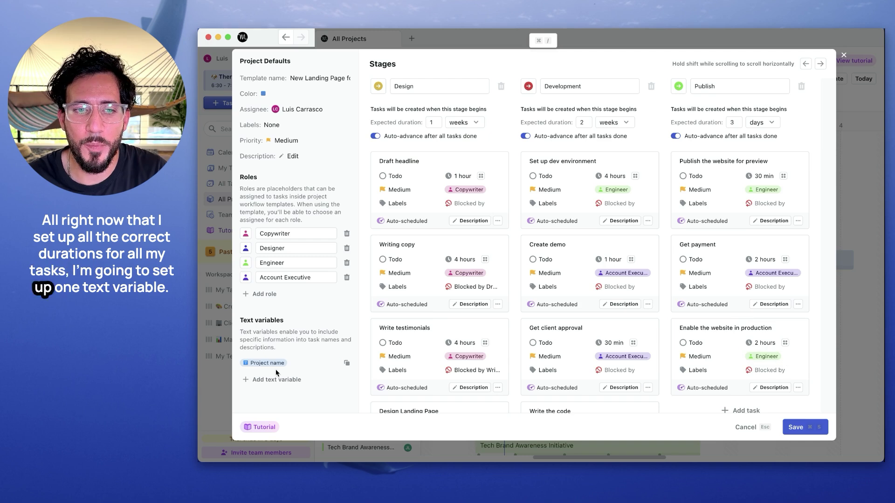
- Add a 'Client Name' text variable appended to all task titles, then save the template
left_click(289, 380)
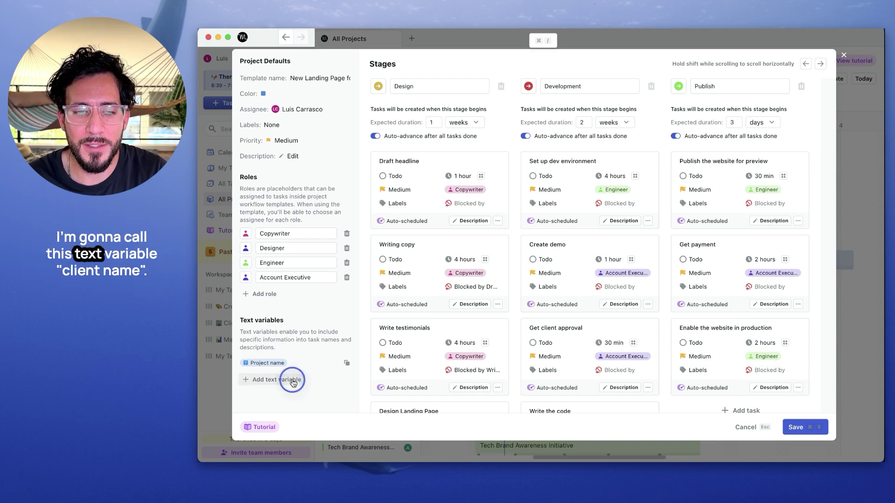
type("Client Name")
left_click(331, 377)
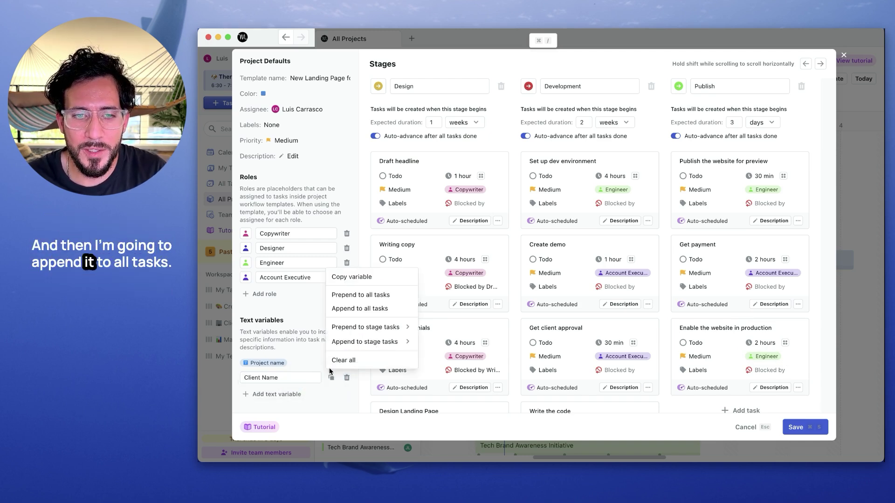
left_click(379, 308)
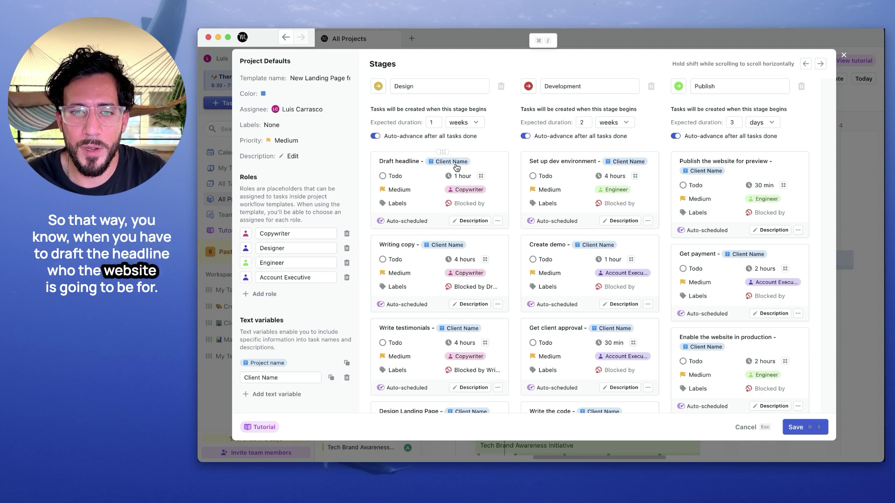
left_click(801, 429)
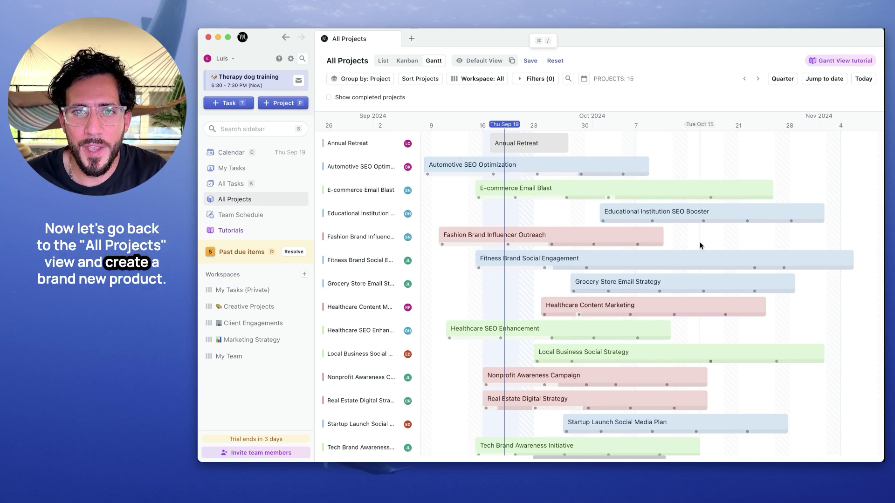
- Mark out a new project on the Gantt timeline from Oct 7 to Oct 31
scroll(700, 242, "down", 3)
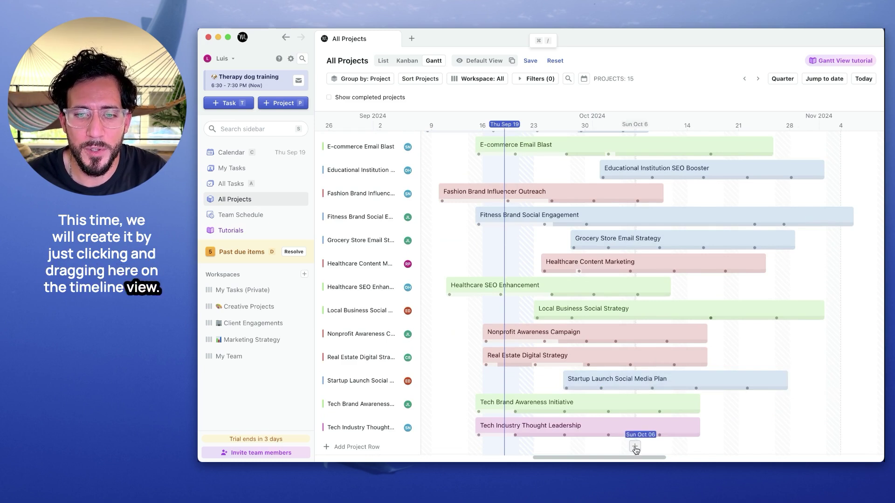
left_click_drag(635, 449, 817, 449)
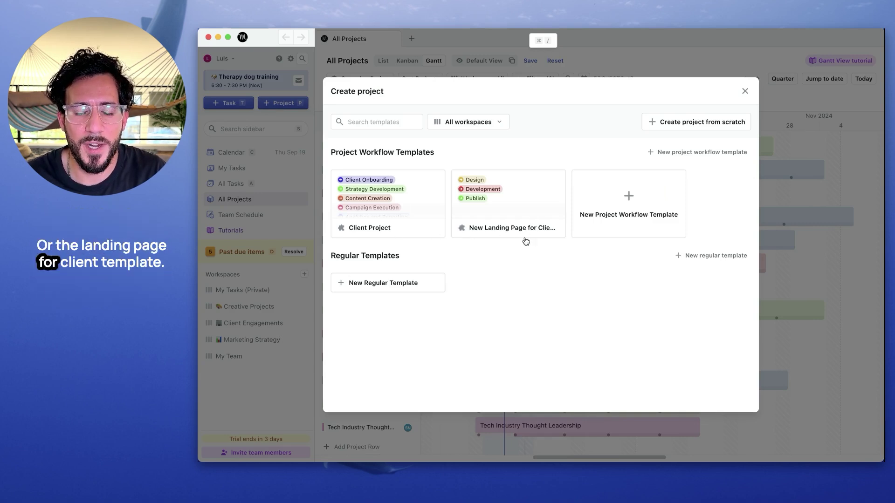
- Start a landing-page project titled 'Website for Hendrix' and review its Oct 7–Oct 31 dates
left_click(524, 196)
key("super+v")
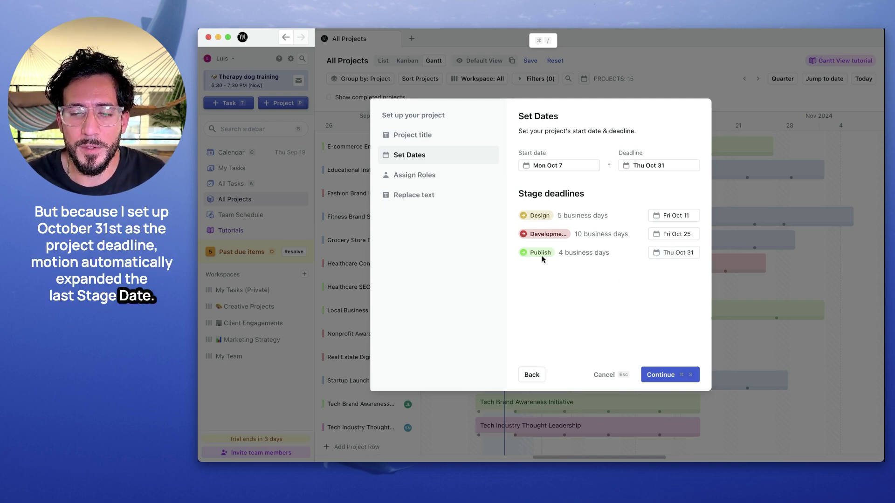
left_click(675, 216)
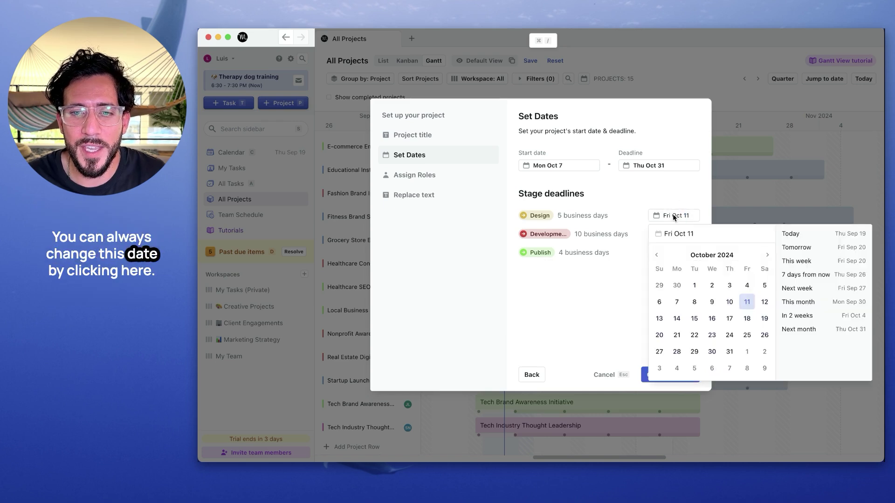
left_click(615, 301)
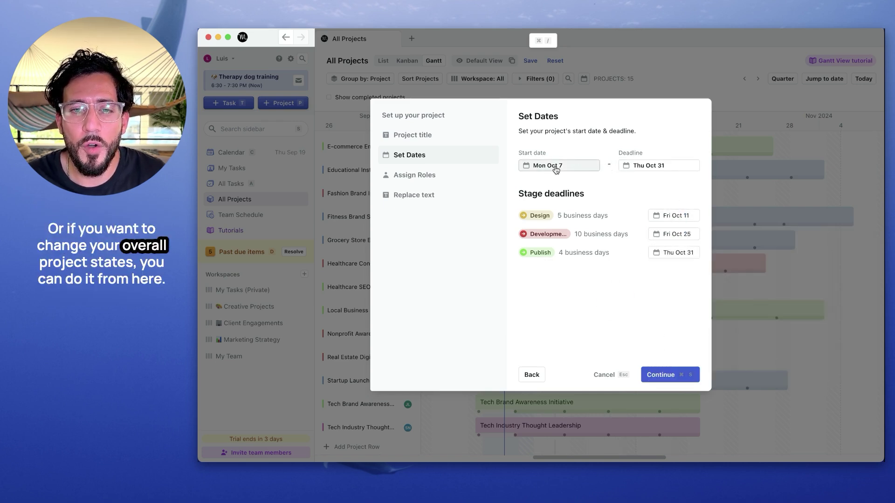
left_click(635, 166)
left_click(639, 155)
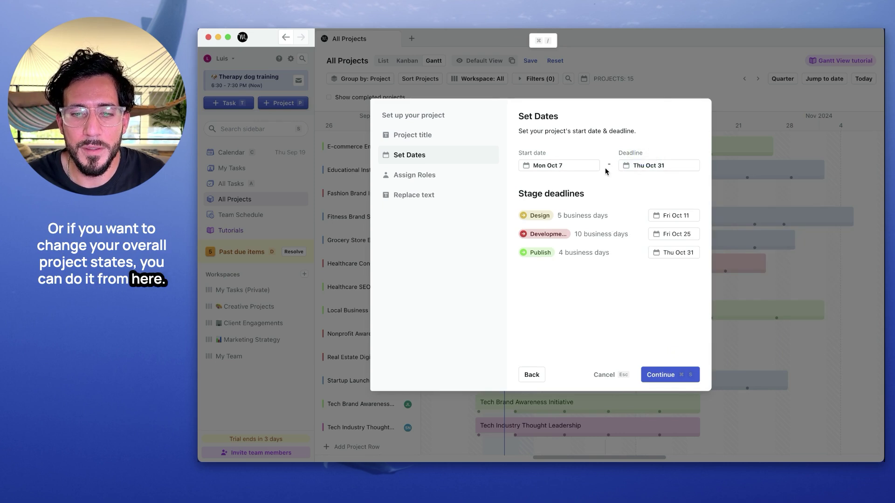
- Assign team members as Copywriter, Designer, Engineer and Account Executive, then continue
left_click(667, 375)
left_click(594, 176)
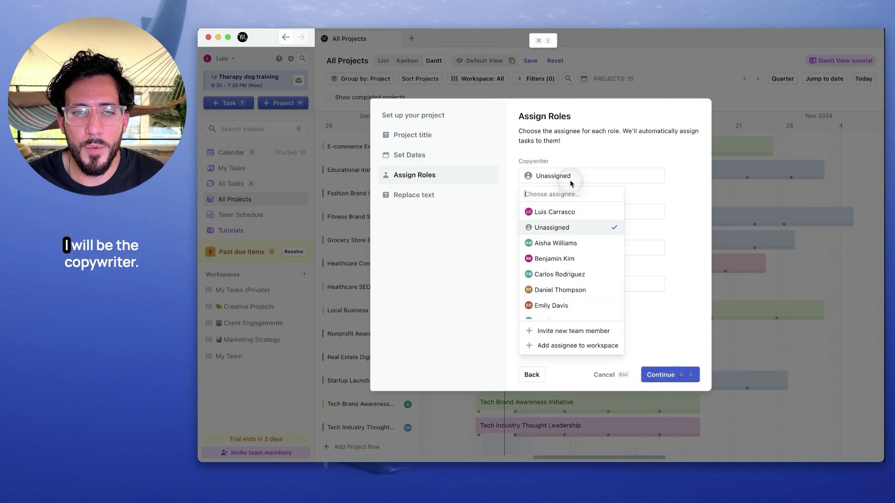
left_click(568, 217)
left_click(567, 213)
left_click(566, 280)
left_click(556, 248)
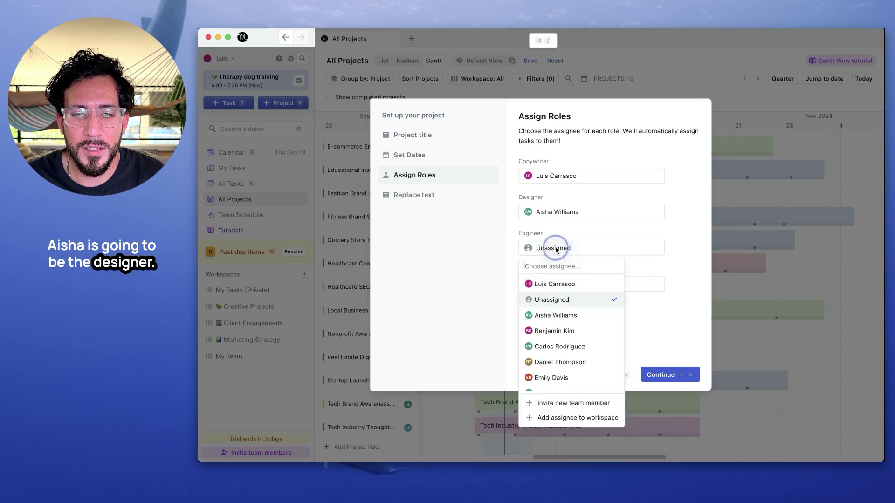
left_click(561, 331)
left_click(564, 285)
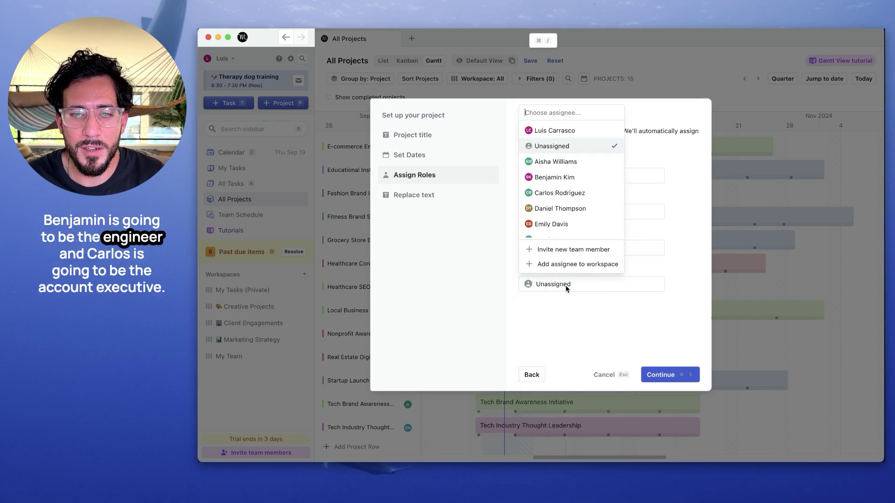
left_click(562, 194)
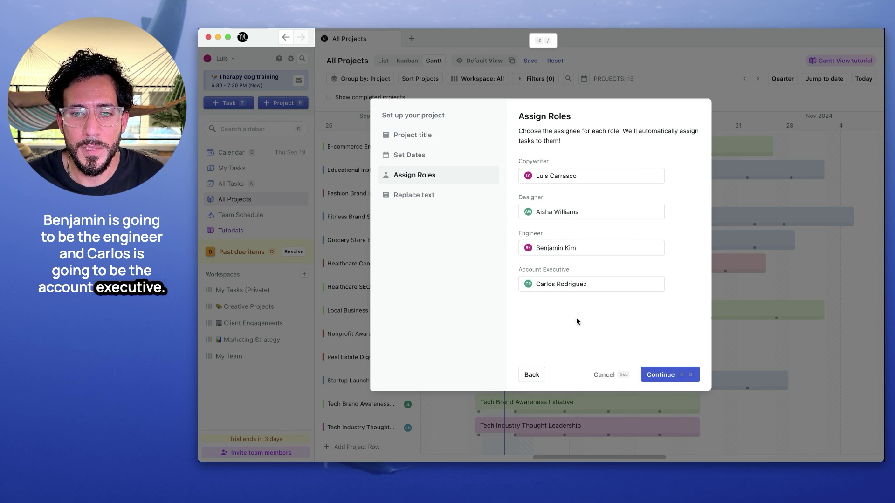
left_click(662, 375)
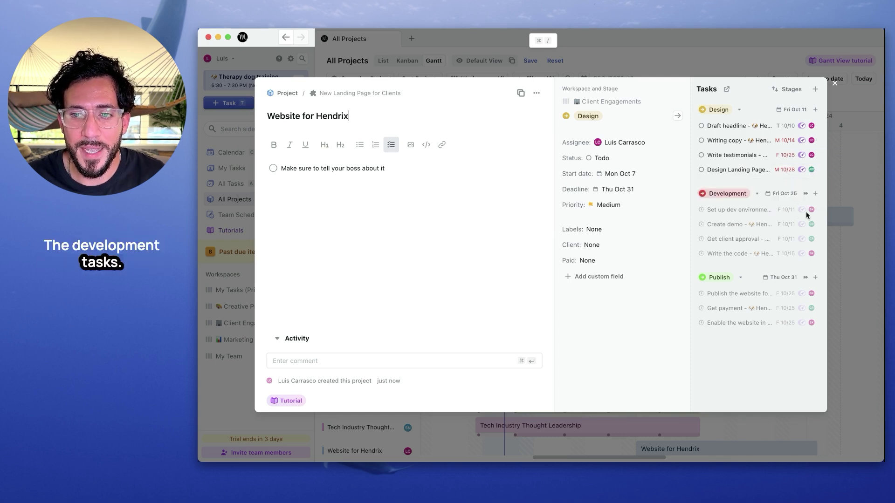
- Review the assignees and past-deadline warnings on Writing copy, Write testimonials and Design Landing Page
mouse_move(811, 213)
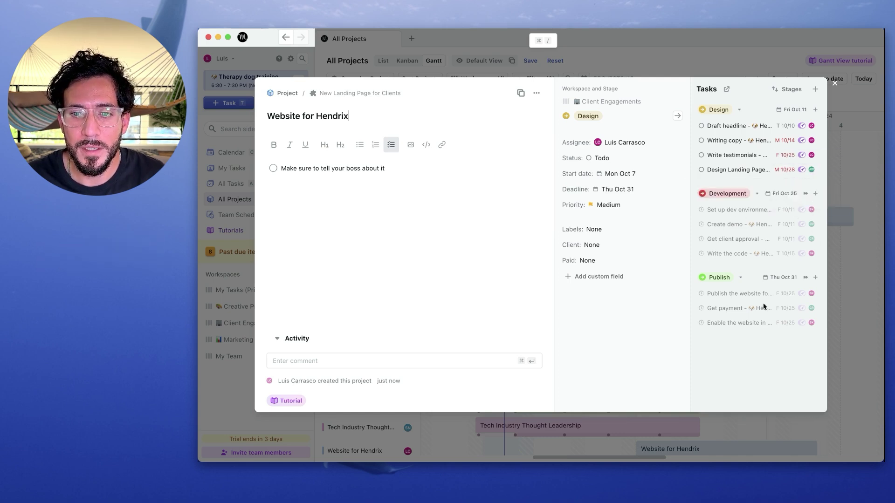
mouse_move(812, 309)
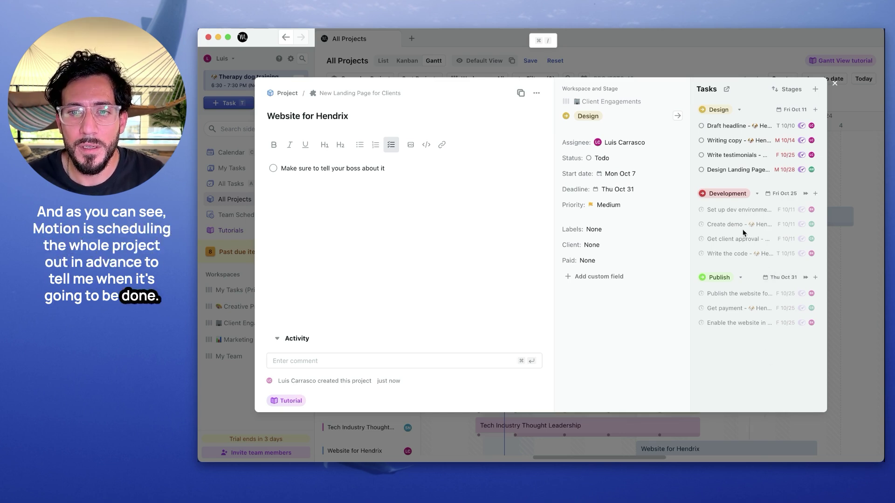
mouse_move(786, 157)
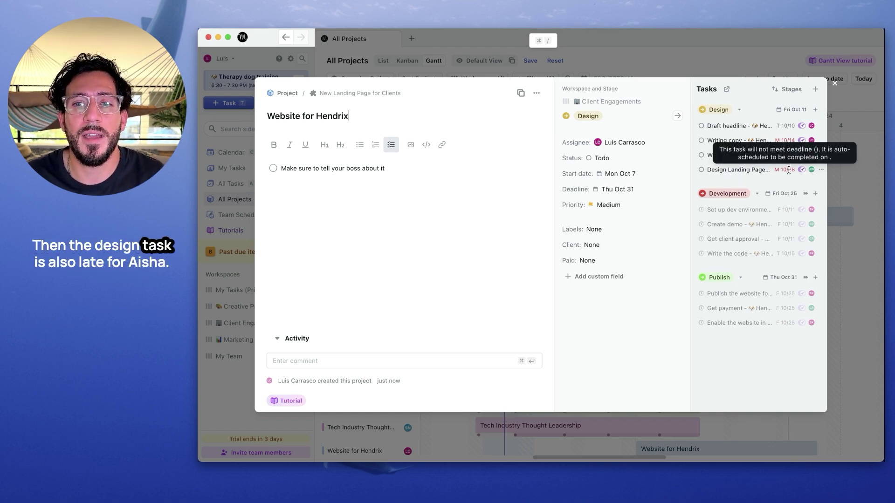
- Close the project details and group the All Projects Gantt by Client
left_click(651, 69)
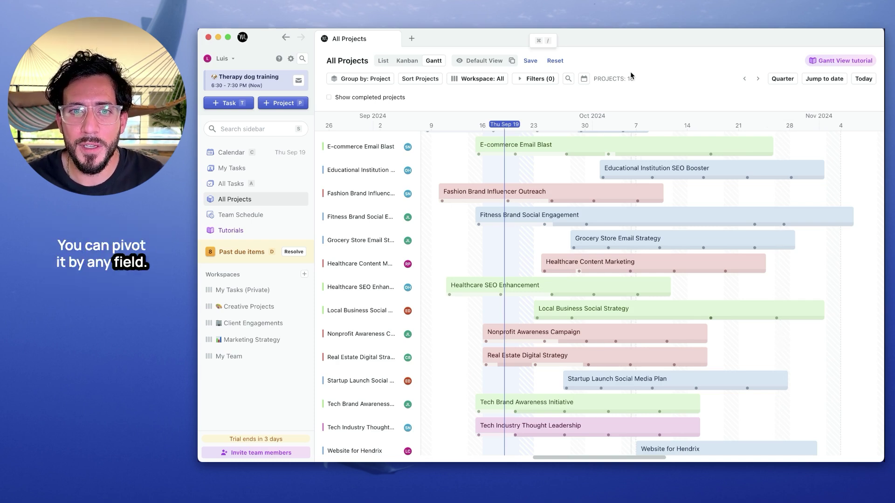
left_click(374, 80)
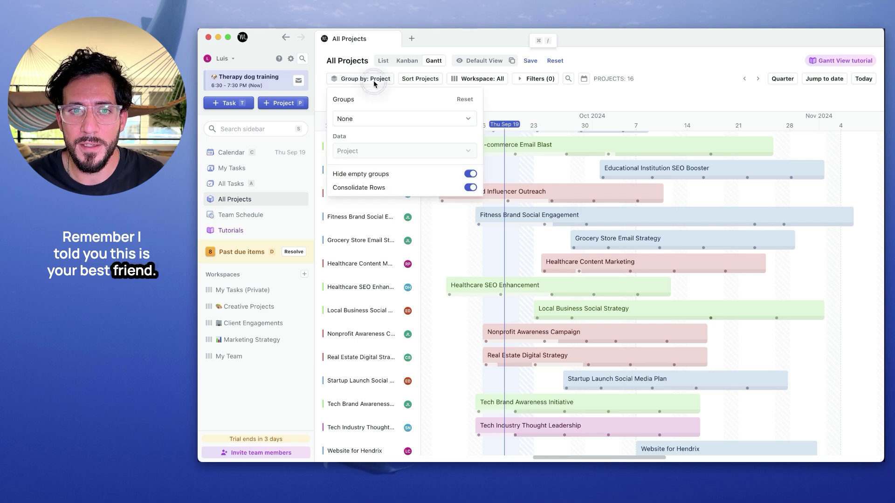
left_click(377, 119)
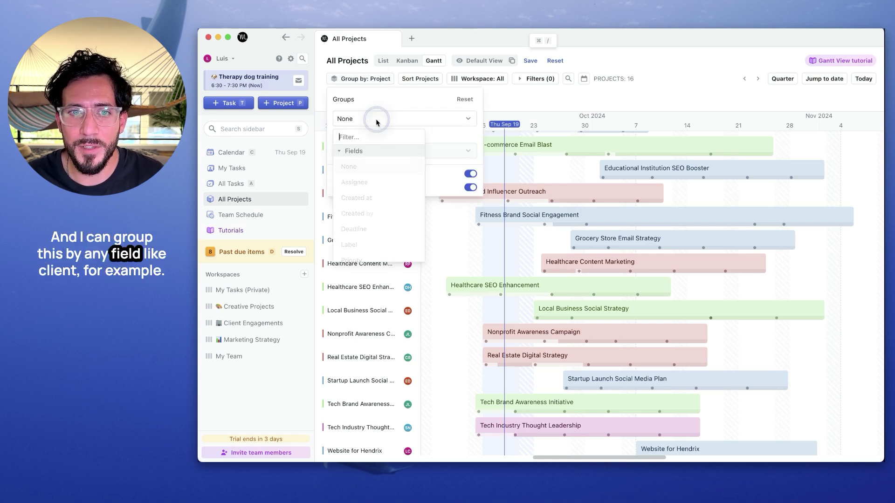
scroll(378, 196, "down", 5)
left_click(377, 238)
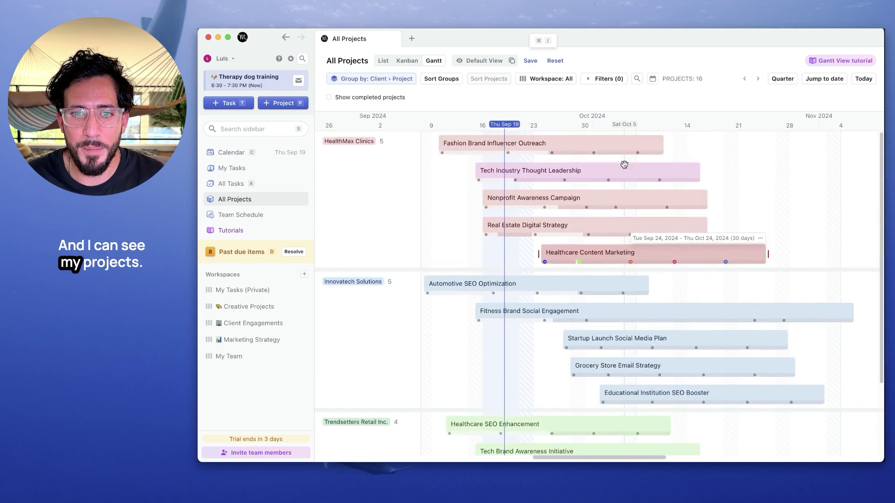
scroll(746, 200, "down", 3)
scroll(746, 200, "up", 2)
scroll(746, 203, "down", 1)
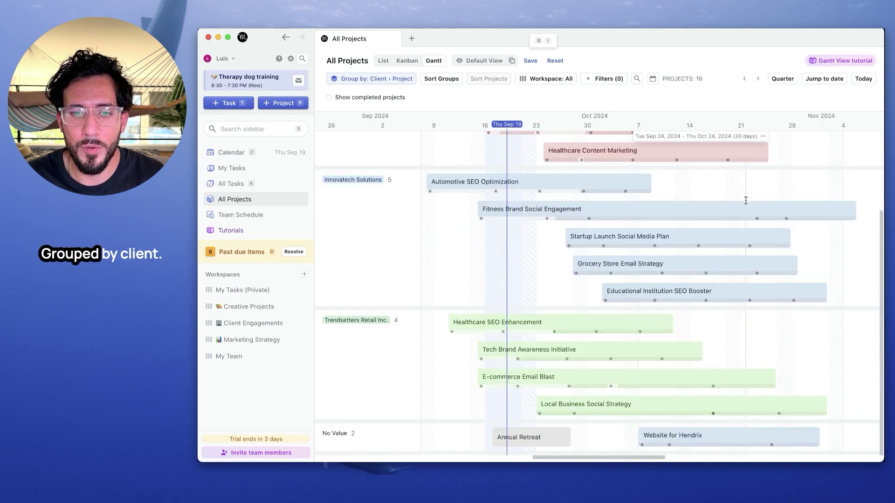
scroll(746, 203, "up", 3)
- Regroup the All Projects Gantt by Status and scroll through the groups
left_click(373, 78)
left_click(404, 119)
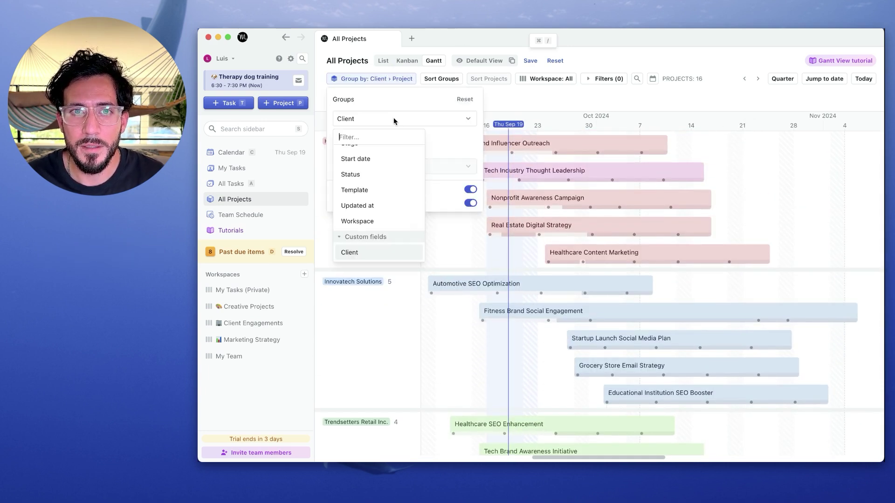
left_click(386, 176)
left_click(555, 94)
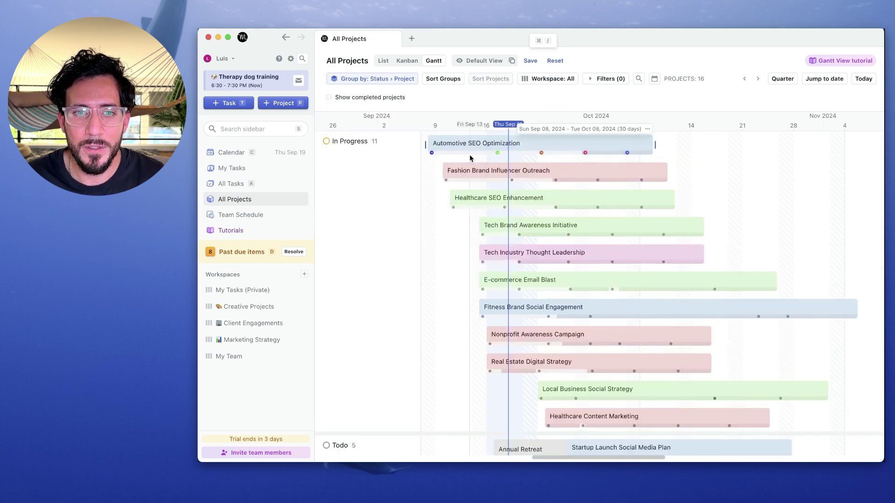
scroll(469, 155, "down", 3)
scroll(469, 155, "down", 1)
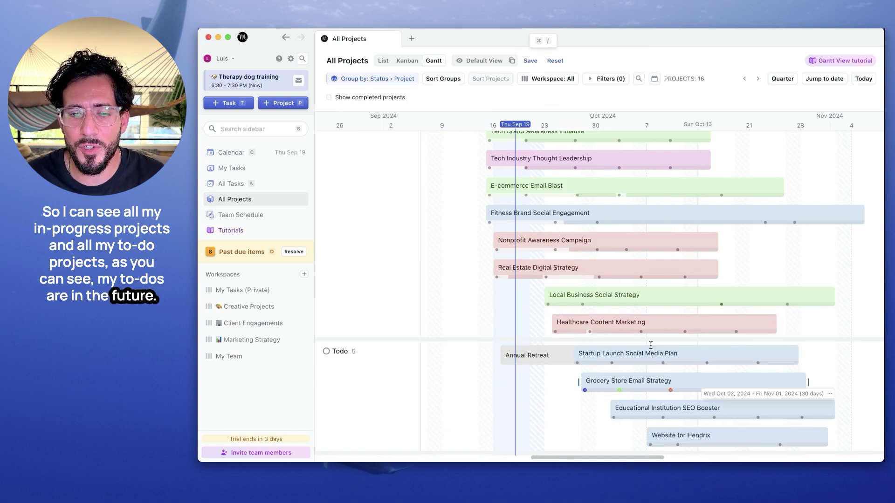
scroll(611, 370, "up", 5)
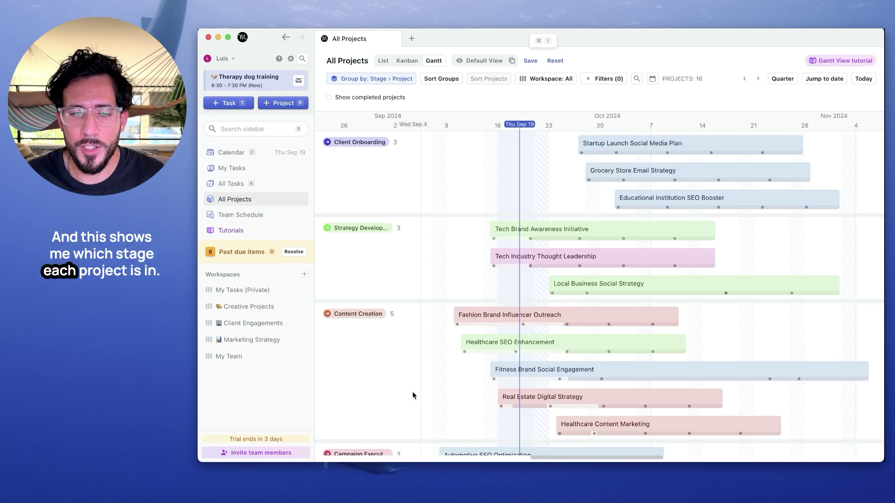
- Move Content Creation to the top of the stage group order
left_click(442, 79)
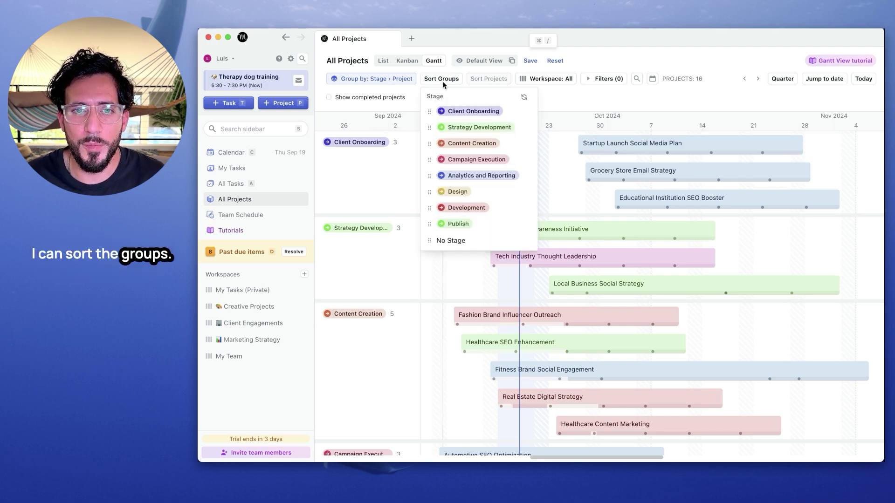
left_click_drag(435, 151, 429, 111)
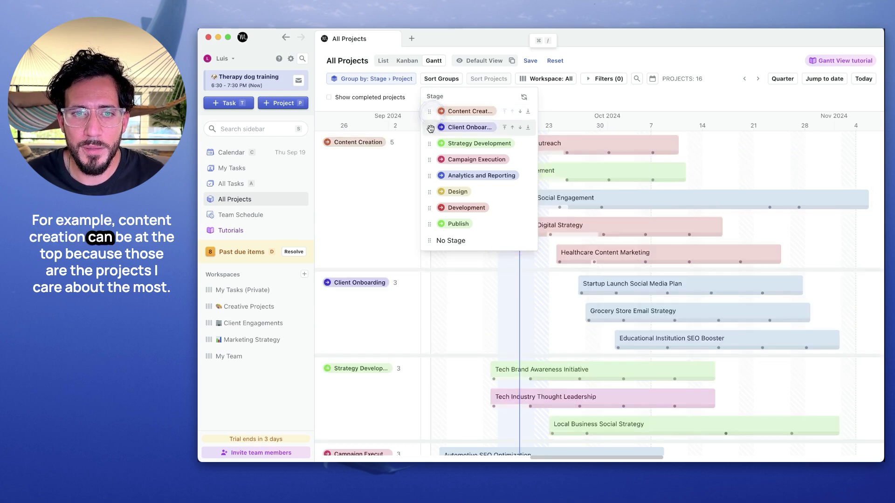
left_click(366, 226)
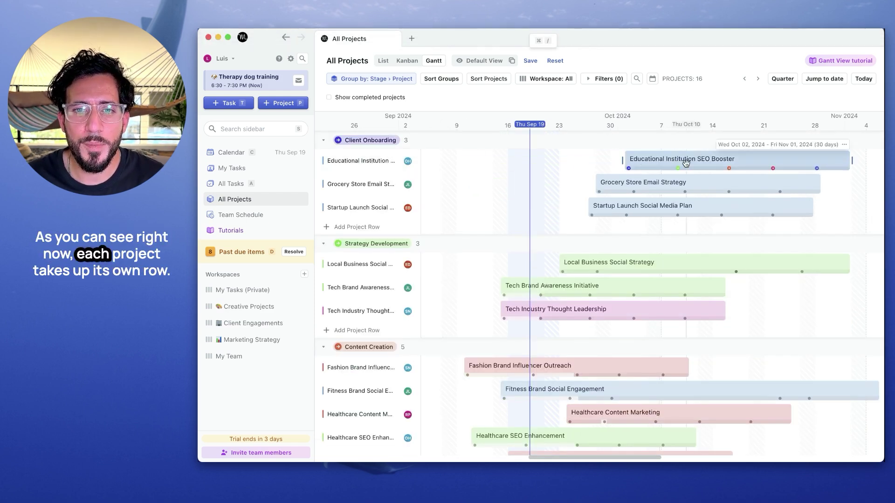
left_click(408, 86)
- Consolidate Gantt rows and reschedule Grocery Store Email Strategy to Oct 29 – Nov 28
left_click(470, 203)
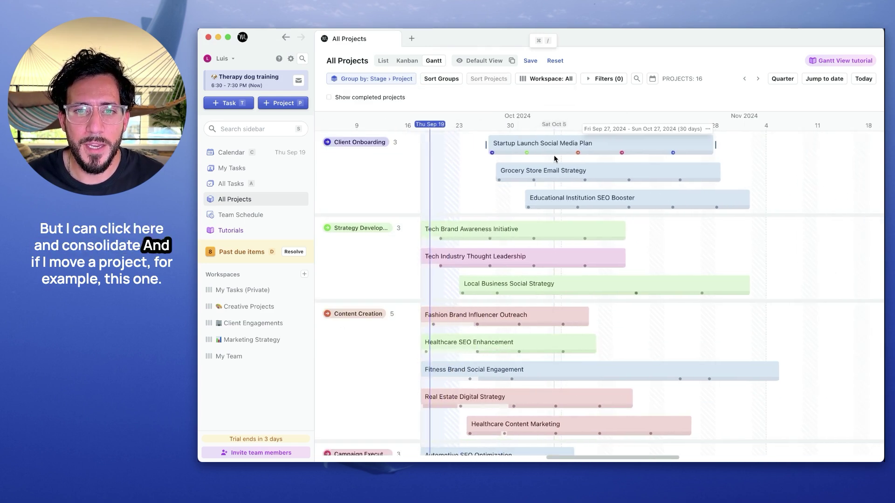
scroll(555, 159, "right", 2)
left_click_drag(493, 171, 721, 172)
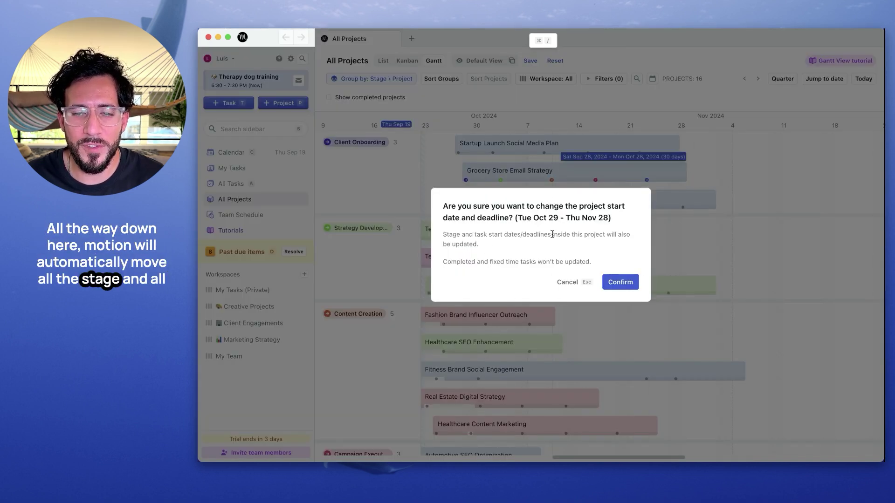
left_click(629, 283)
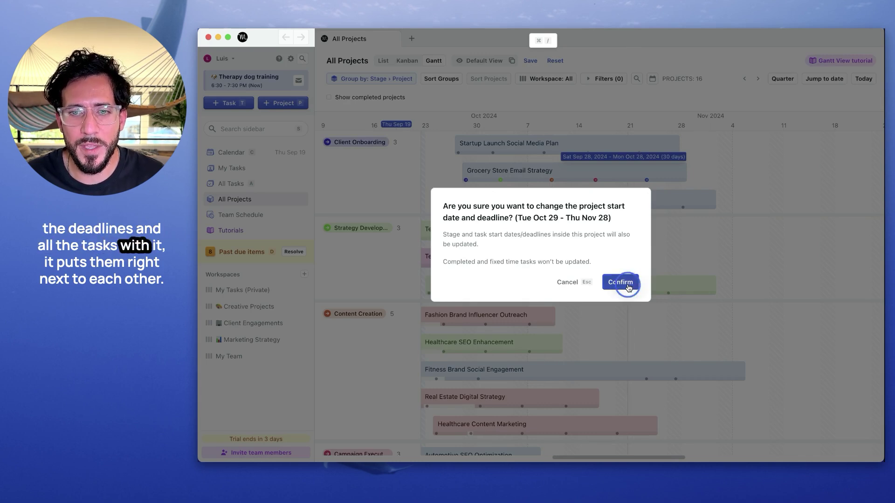
scroll(564, 156, "left", 5)
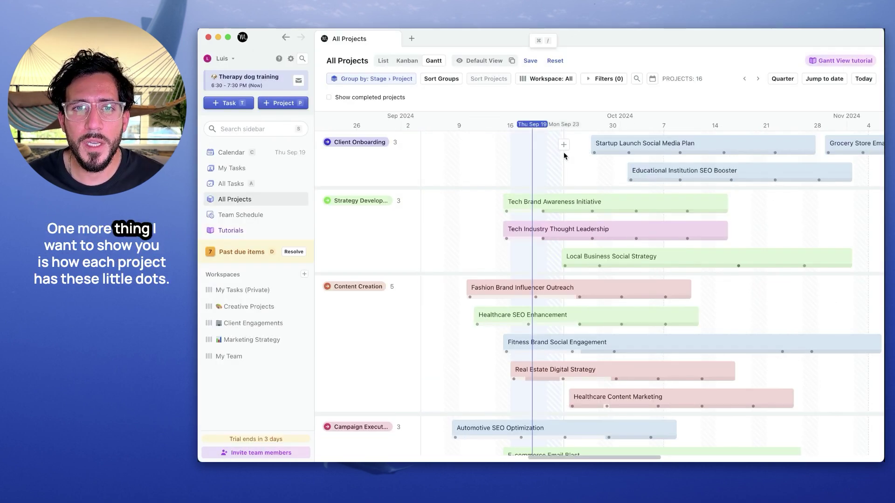
scroll(564, 156, "down", 2)
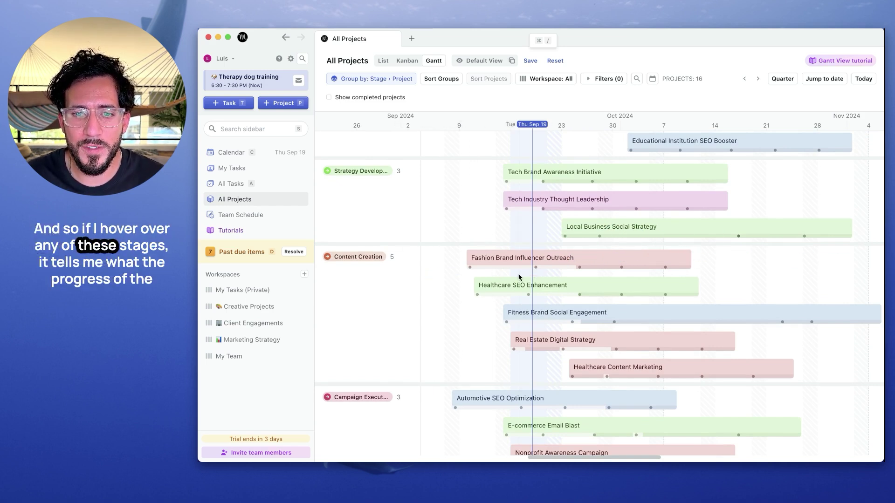
mouse_move(492, 268)
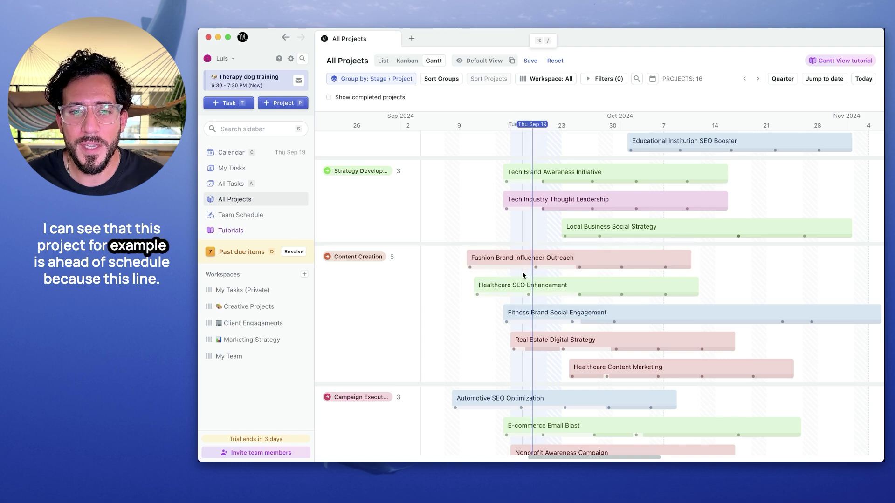
mouse_move(571, 267)
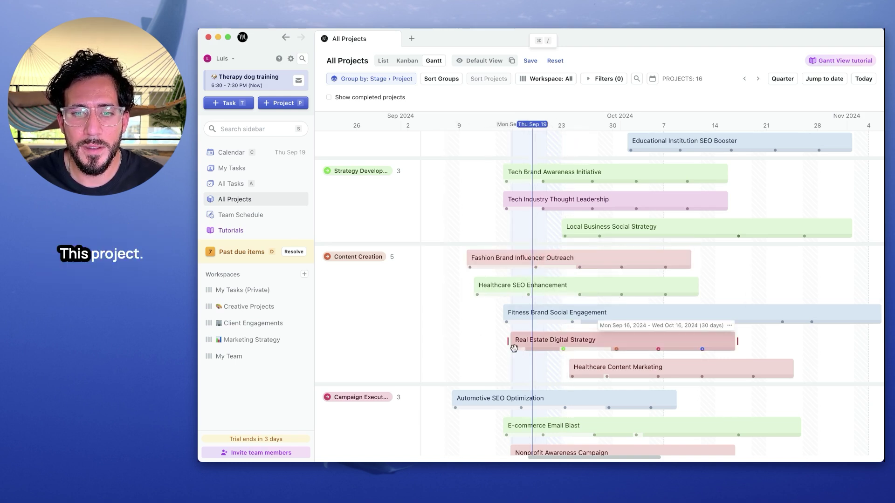
mouse_move(507, 372)
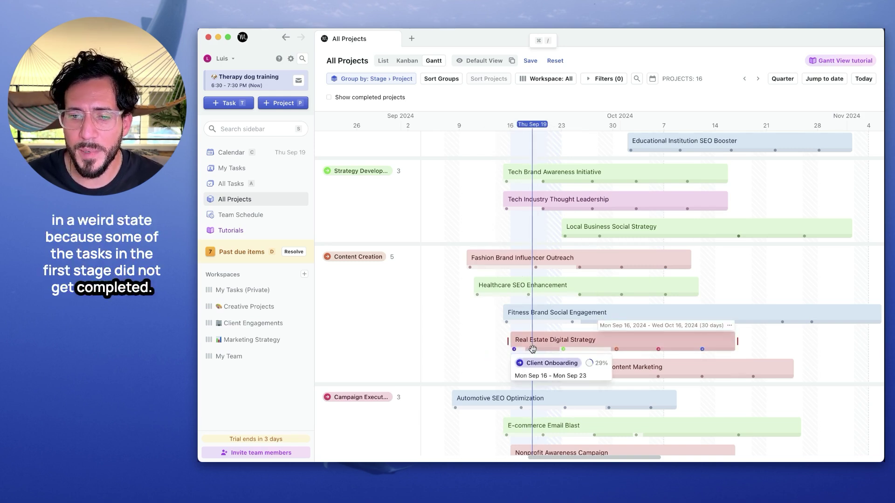
mouse_move(586, 351)
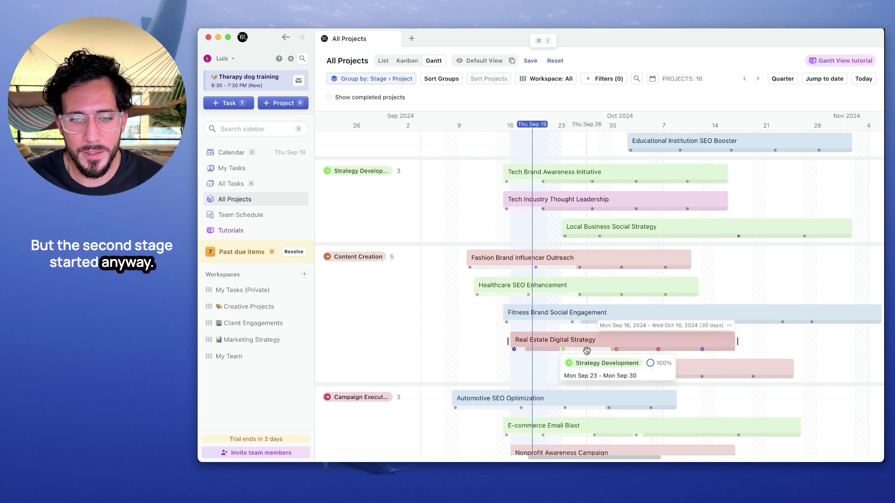
scroll(469, 328, "down", 2)
left_click(550, 298)
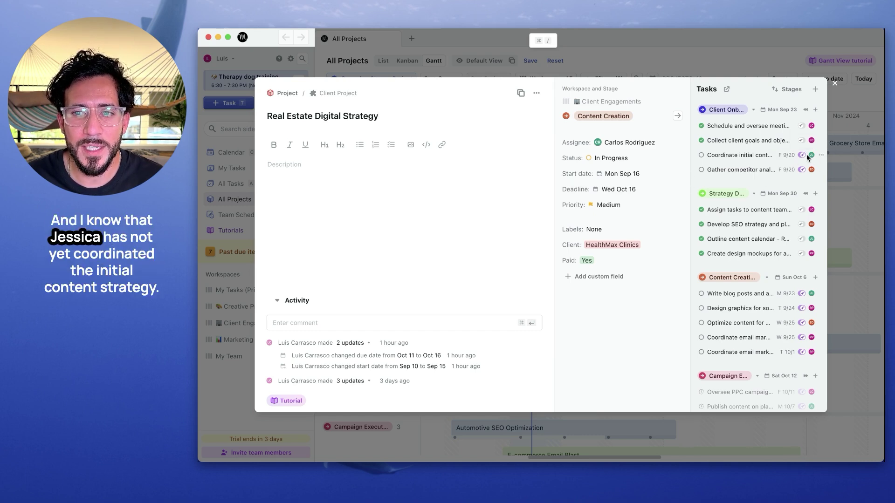
left_click(745, 156)
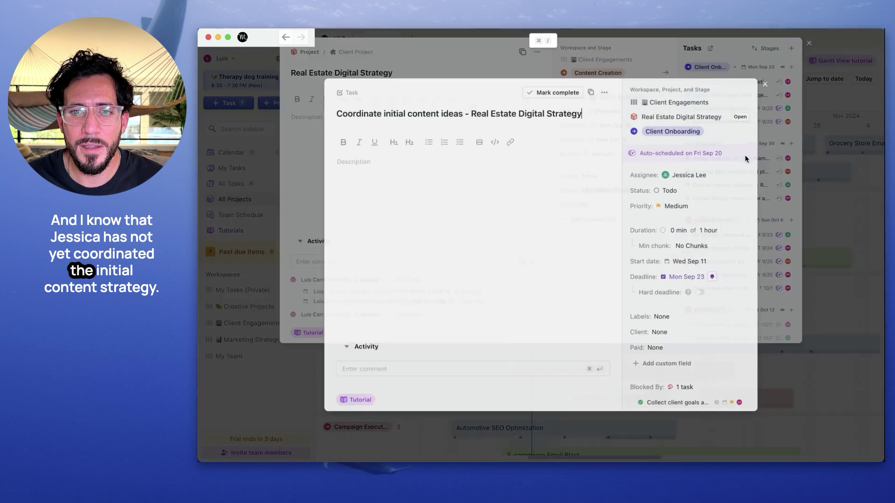
left_click(430, 338)
type("@")
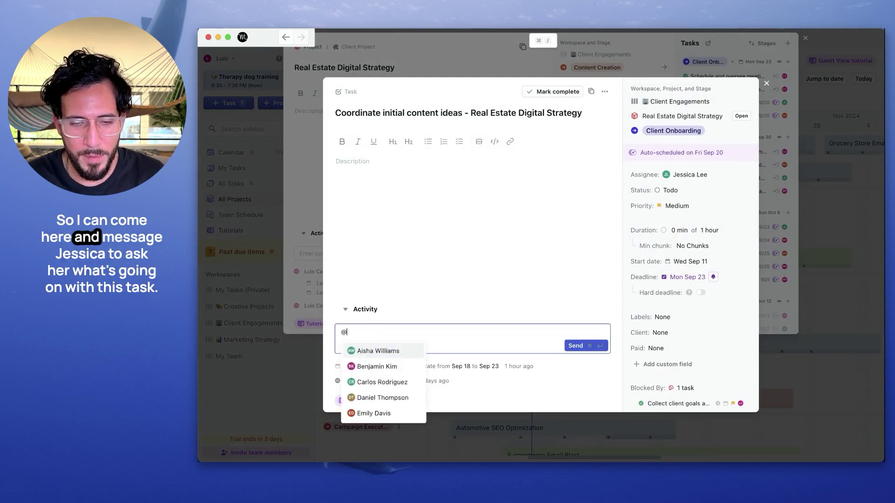
type("jes")
key("Return")
type("what's goi")
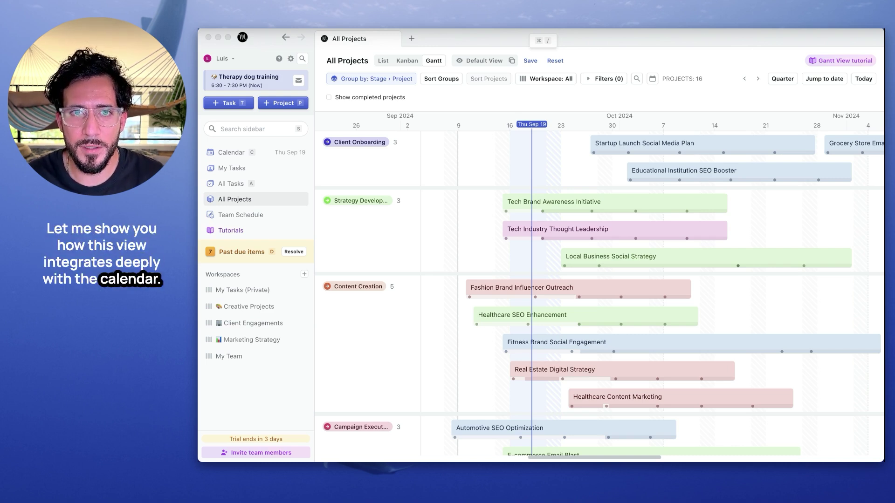
- Group the Gantt by Assignee › Project and show out-of-office events as OOO blocks
left_click(366, 81)
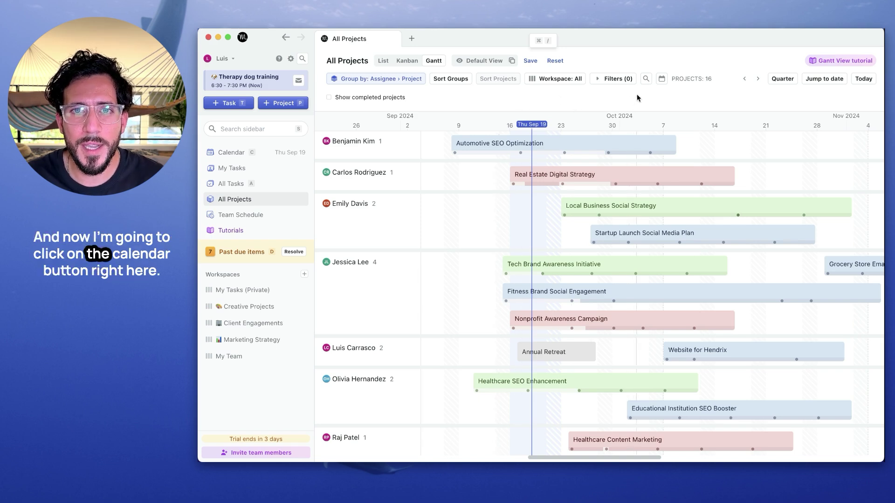
left_click(662, 79)
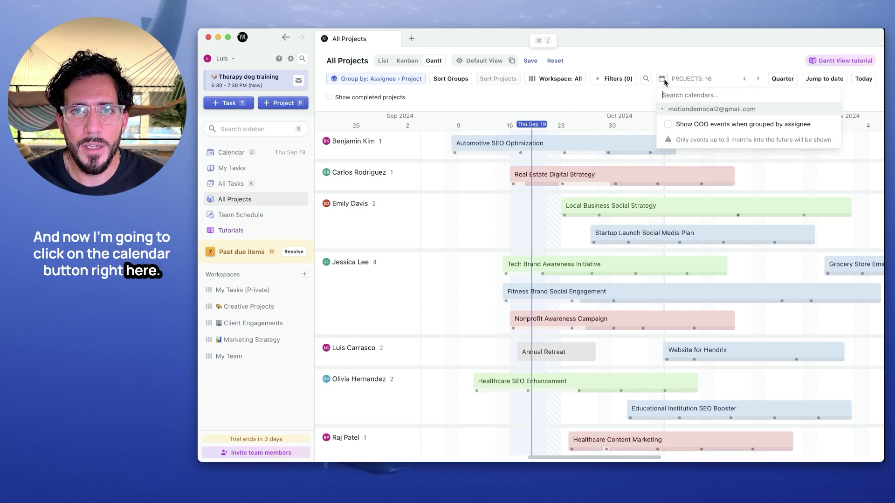
left_click(668, 126)
scroll(416, 296, "down", 2)
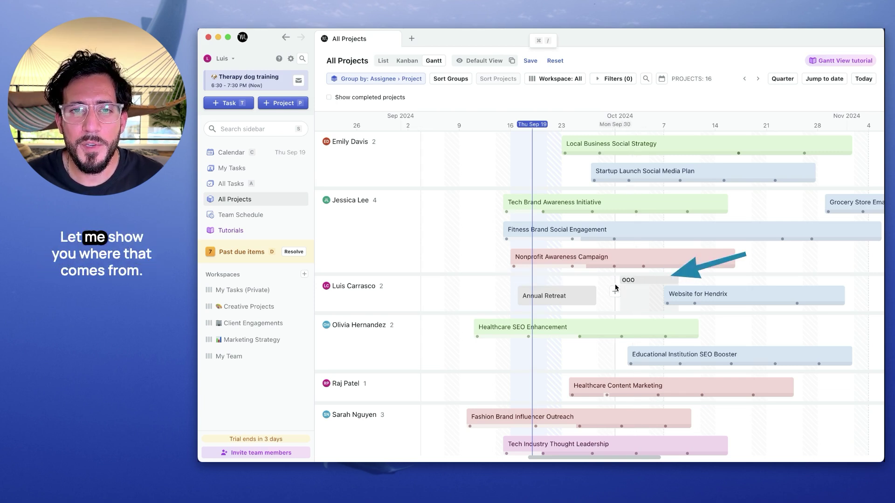
left_click(240, 153)
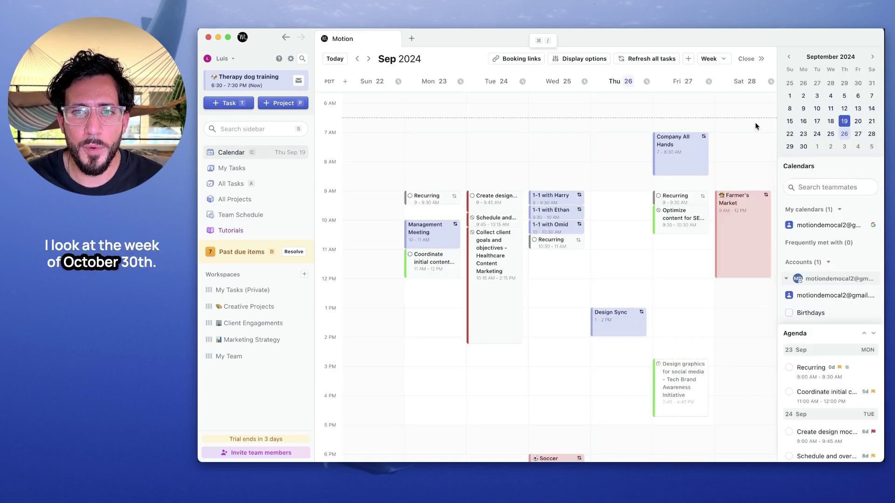
left_click(804, 147)
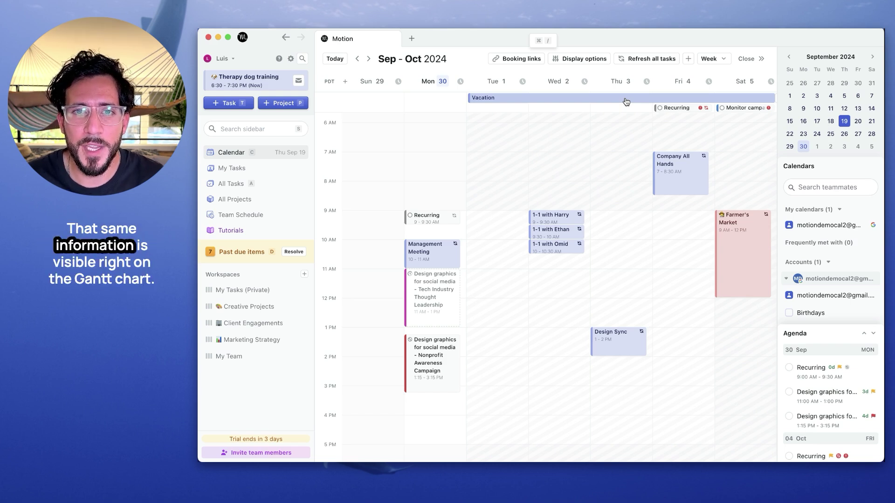
left_click(246, 204)
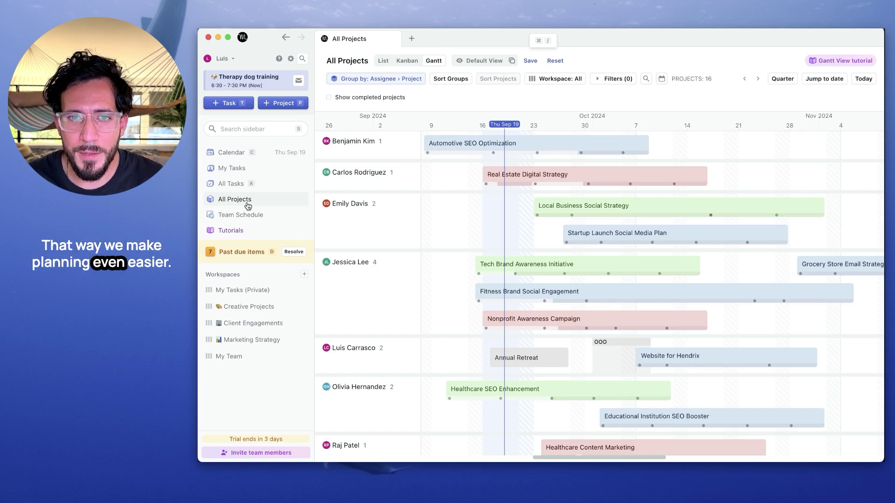
- Overlay the Holidays in United States calendar on the assignee-grouped Gantt
left_click(662, 79)
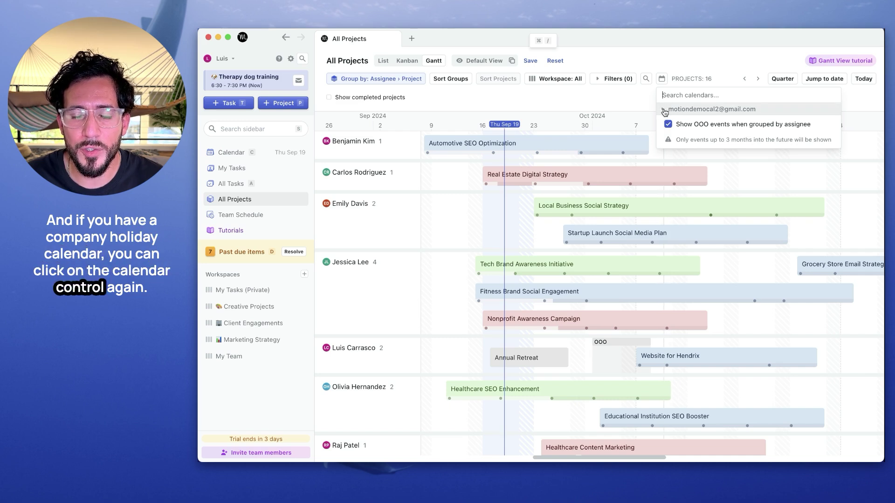
left_click(664, 111)
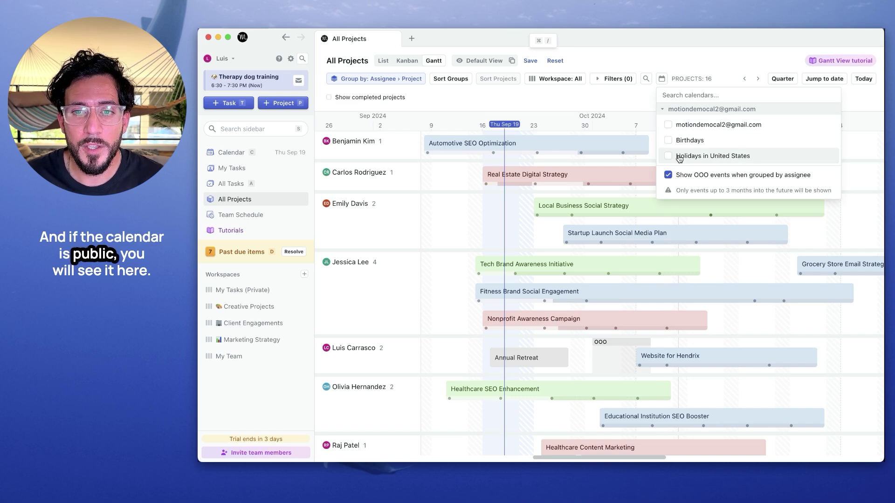
left_click(709, 158)
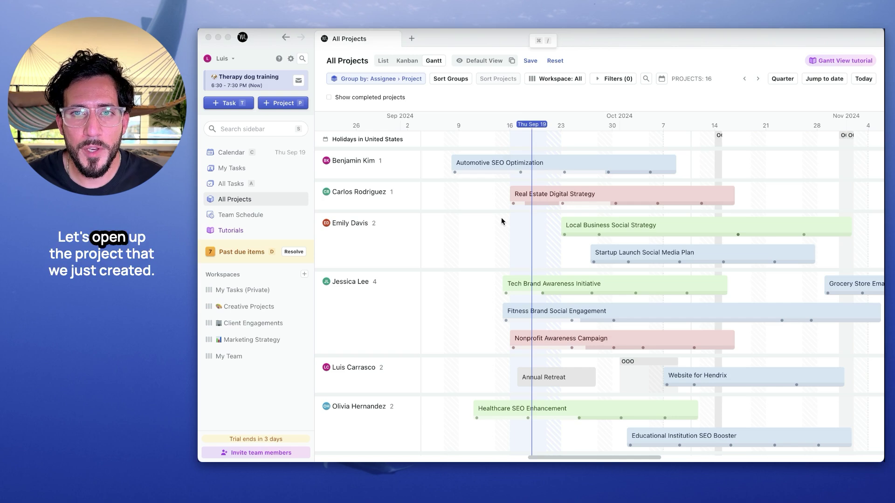
- Search 'hend' and reschedule Website for Hendrix to Sep 18 – Oct 12, opening its details
left_click(646, 81)
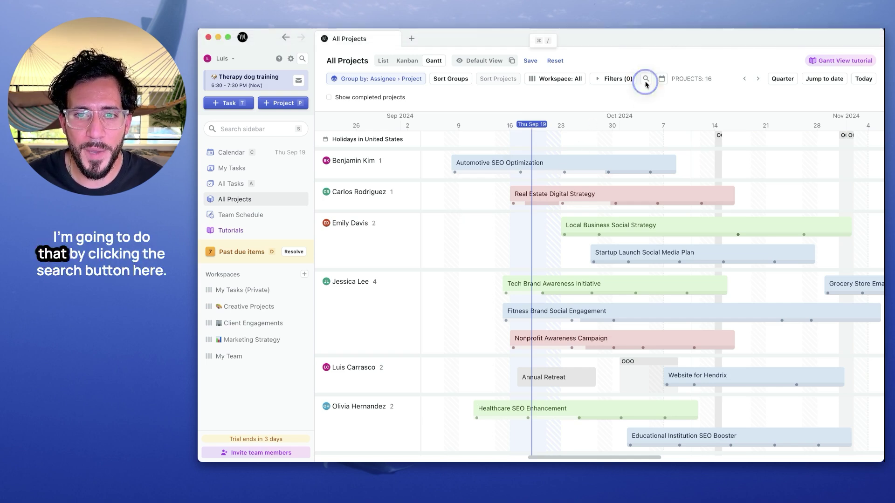
type("he")
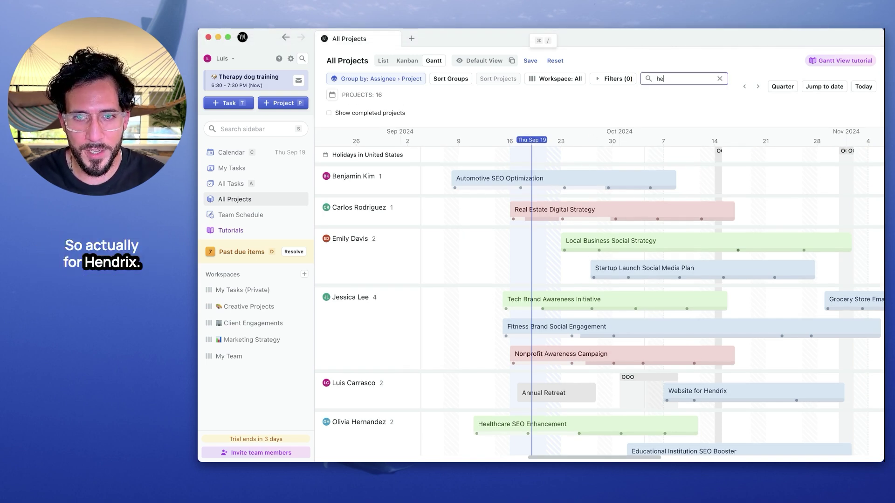
type("nd")
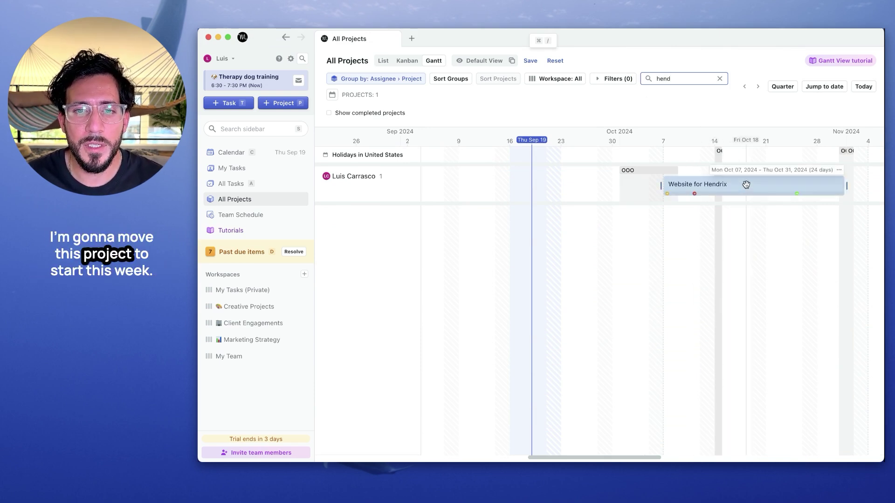
left_click_drag(746, 185, 603, 189)
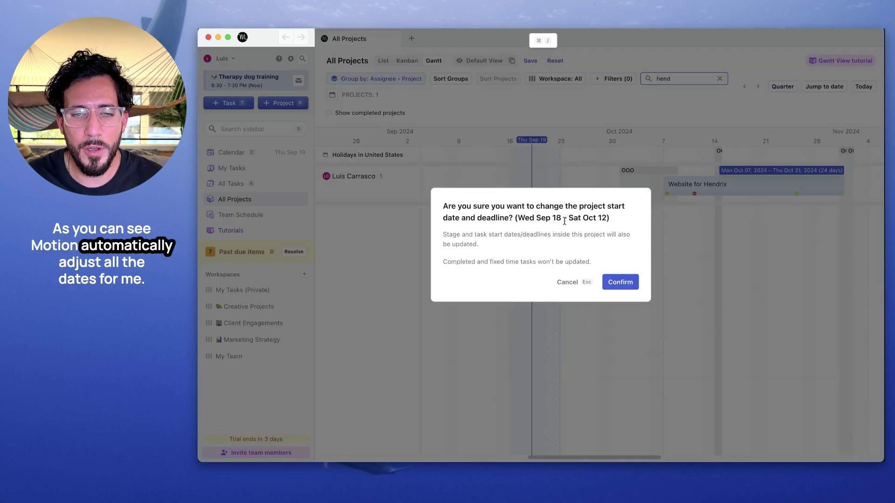
left_click(609, 282)
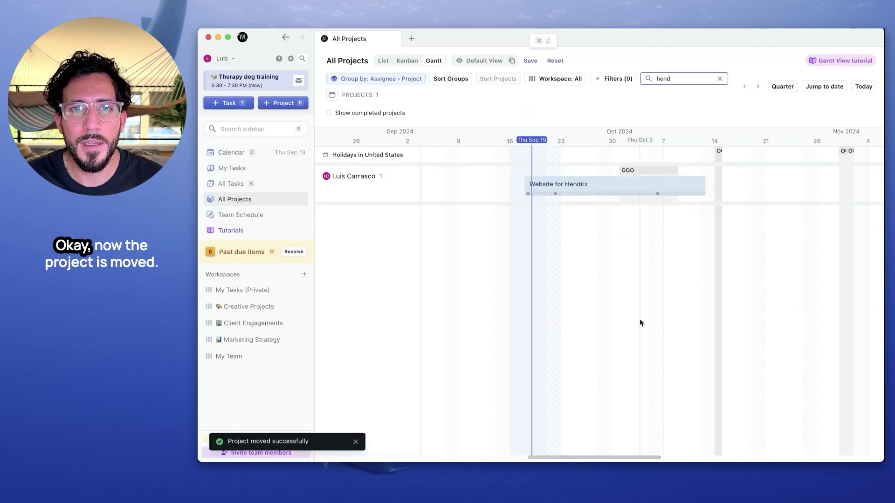
left_click(596, 183)
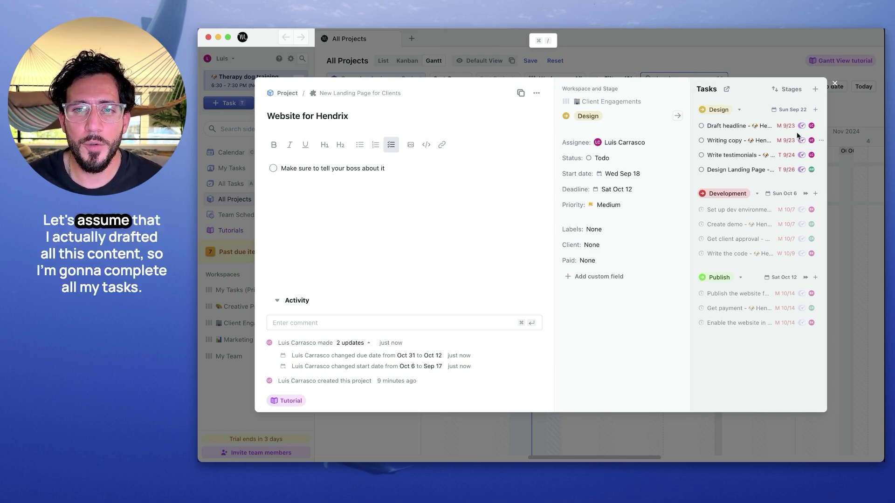
- Complete the Draft headline, Writing copy, Write testimonials and landing page design tasks
left_click(820, 126)
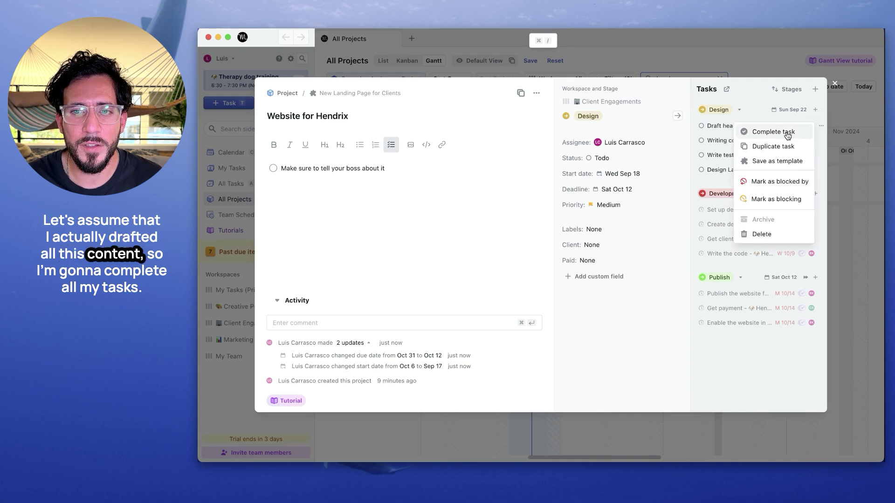
left_click(786, 132)
left_click(821, 140)
left_click(774, 146)
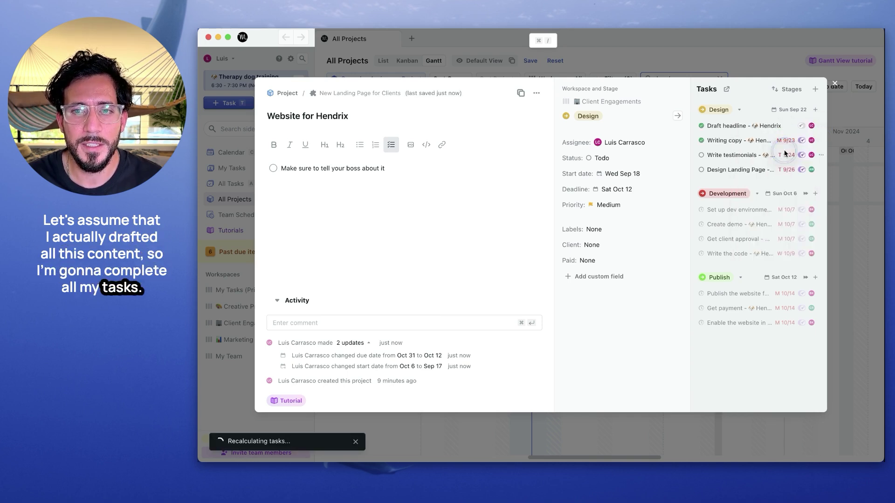
left_click(820, 160)
left_click(785, 161)
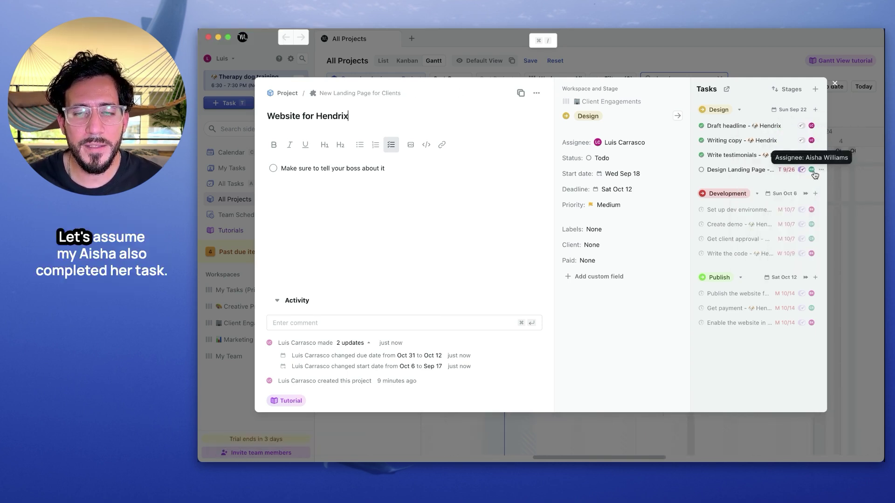
left_click(822, 170)
left_click(806, 176)
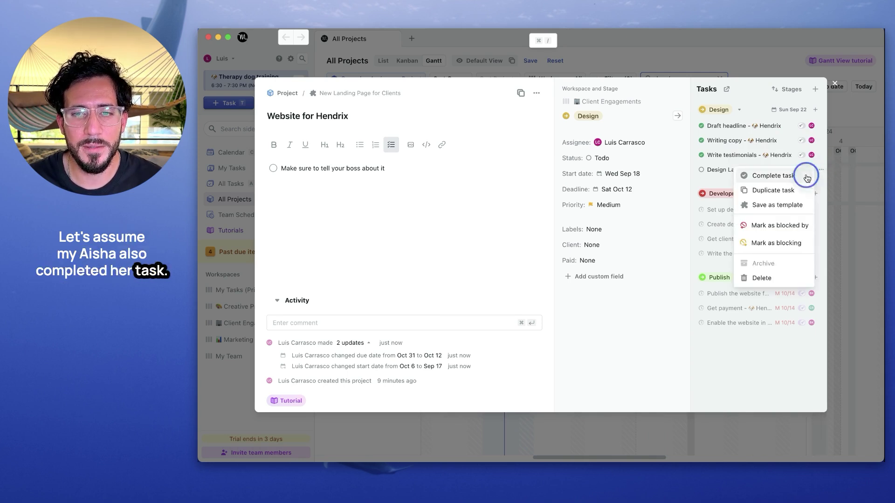